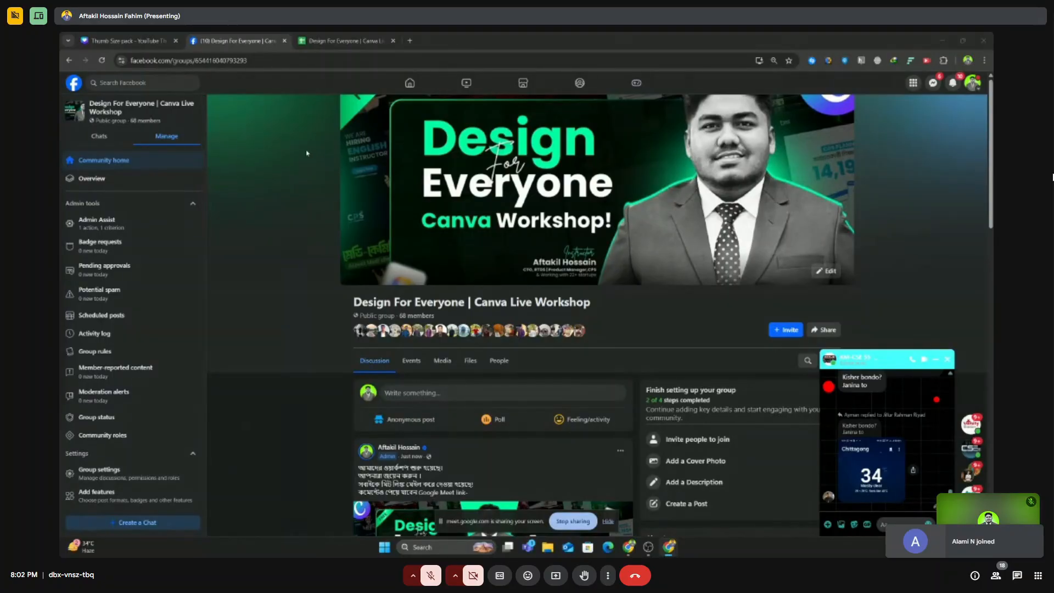
# Look at the workshop responses spreadsheet and switch to the Thumb Size pack design in Canva.
pyautogui.click(341, 42)
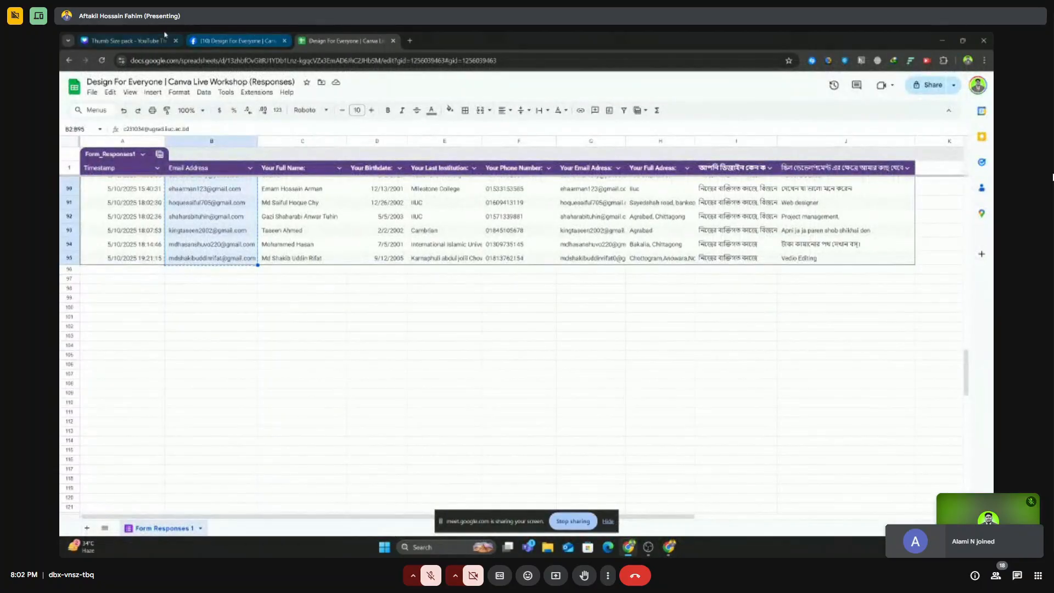
pyautogui.click(132, 36)
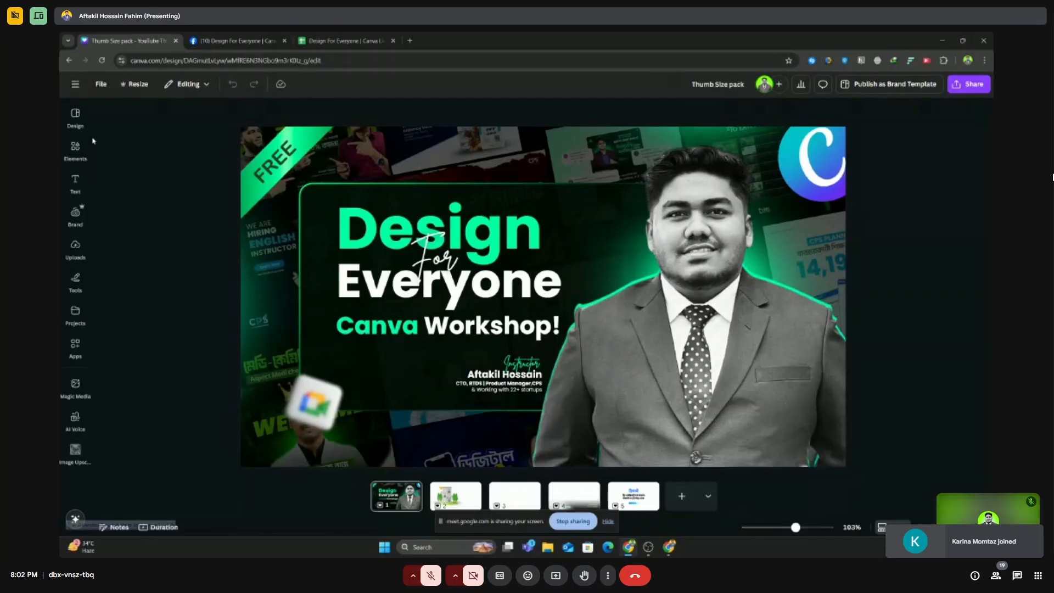
pyautogui.click(1053, 177)
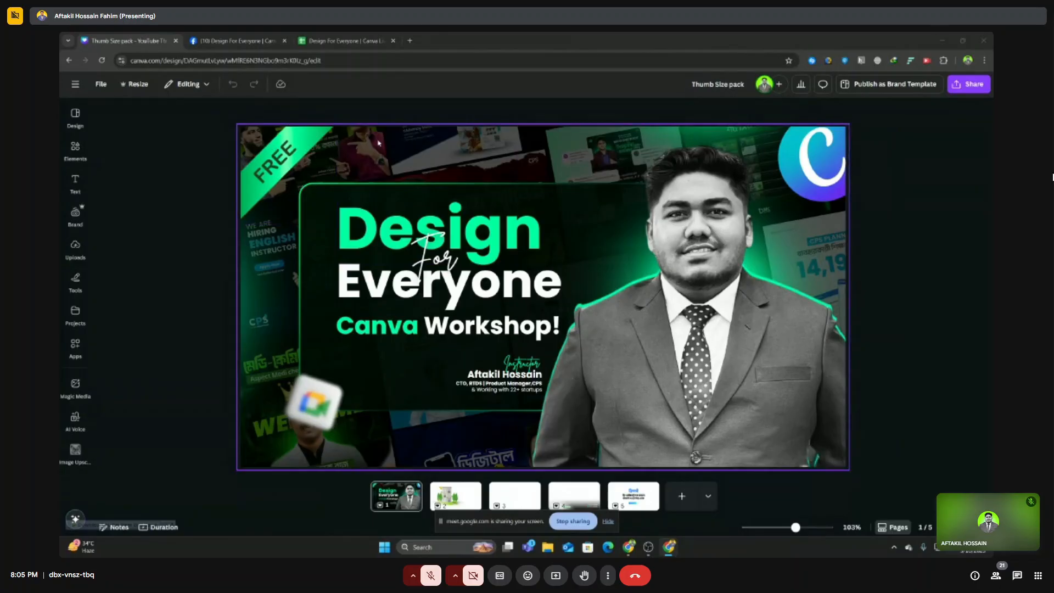
# Select the dark background overlay on the first page and review the full list of layers that make up the thumbnail.
pyautogui.click(351, 167)
pyautogui.hotkey('alt', '1')
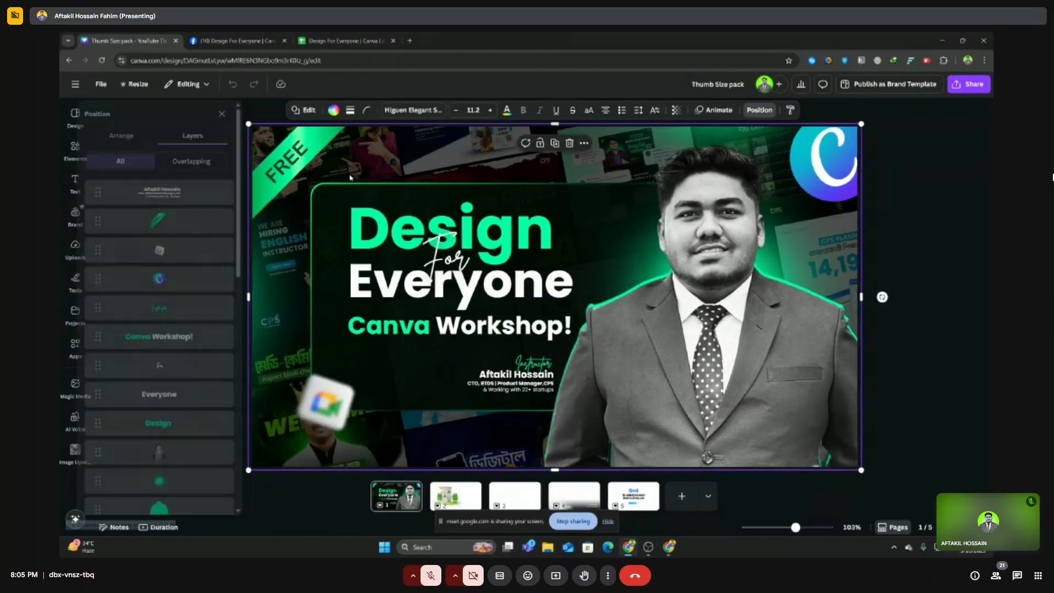
pyautogui.scroll(-5, 224, 278)
pyautogui.scroll(-5, 224, 277)
pyautogui.scroll(12, 207, 290)
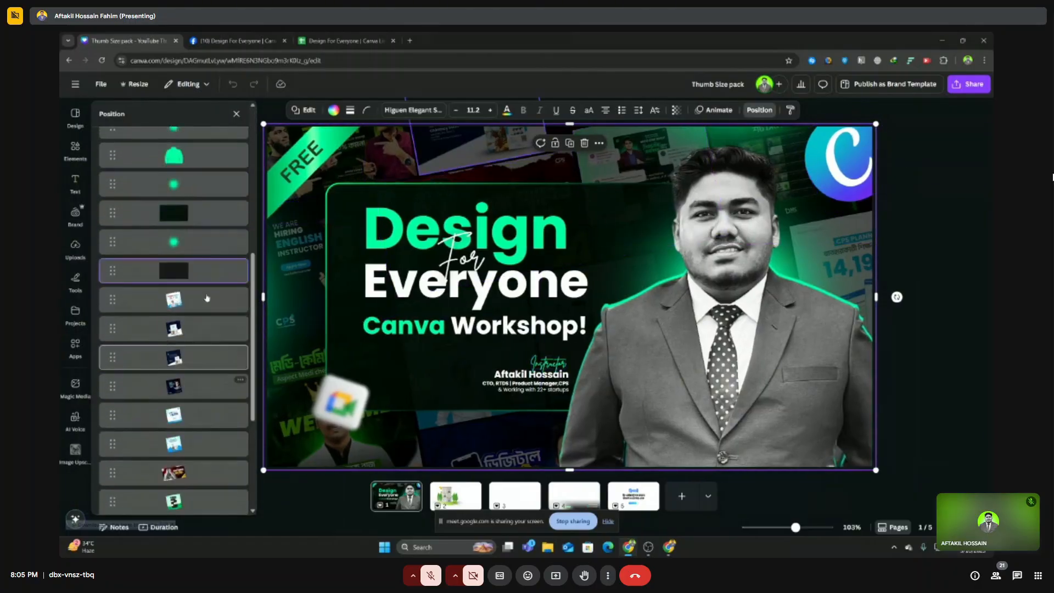
pyautogui.scroll(-10, 207, 296)
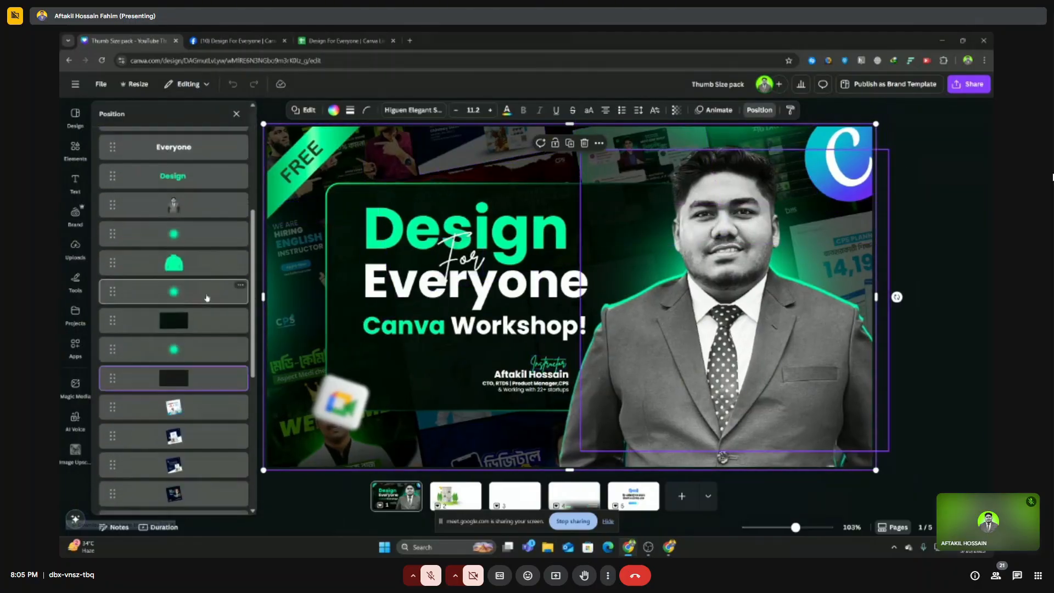
pyautogui.scroll(10, 207, 296)
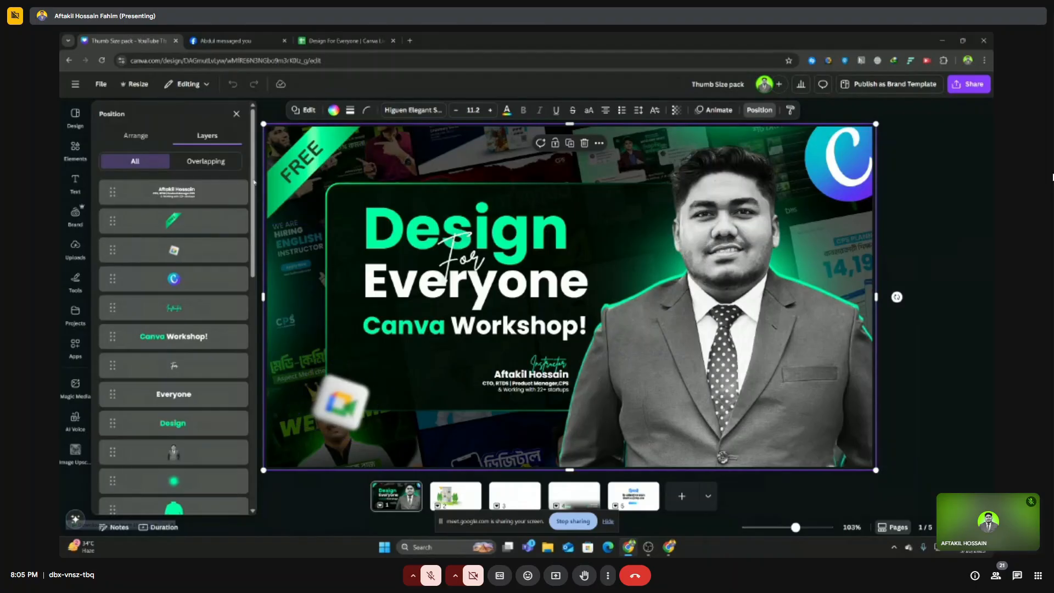
# Switch to the Facebook group and send the Google Meet link in the open chat asking for it.
pyautogui.click(236, 40)
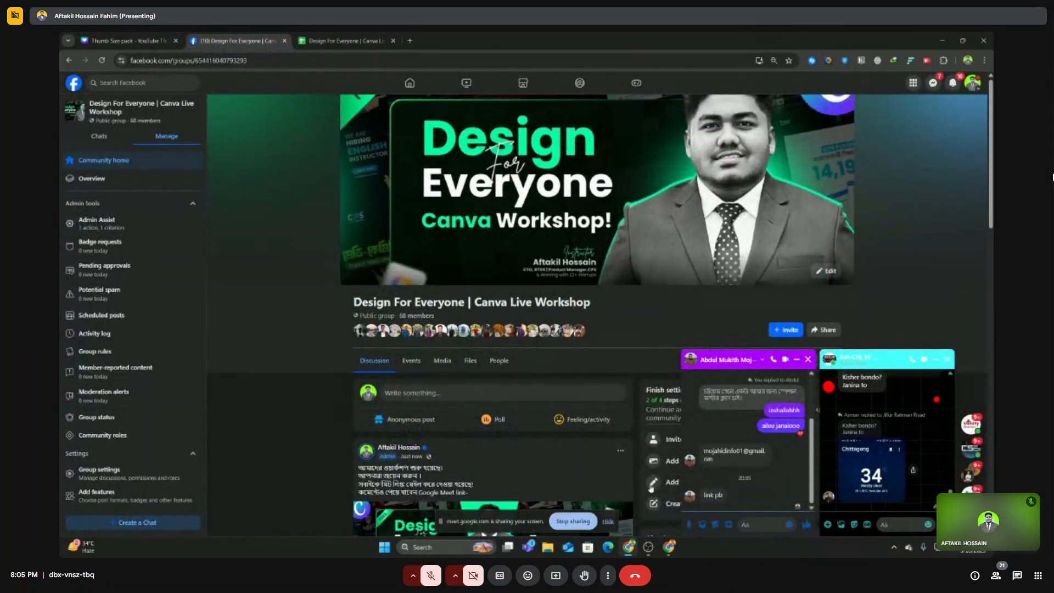
pyautogui.write('https://meet.google.com/dbx-vnsz-tbq')
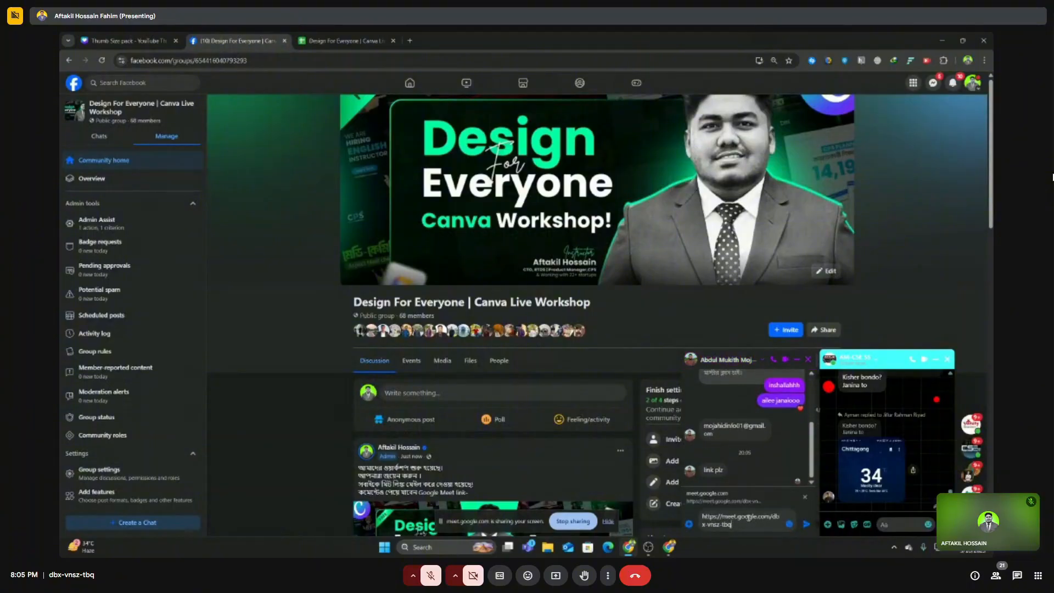
pyautogui.press('Return')
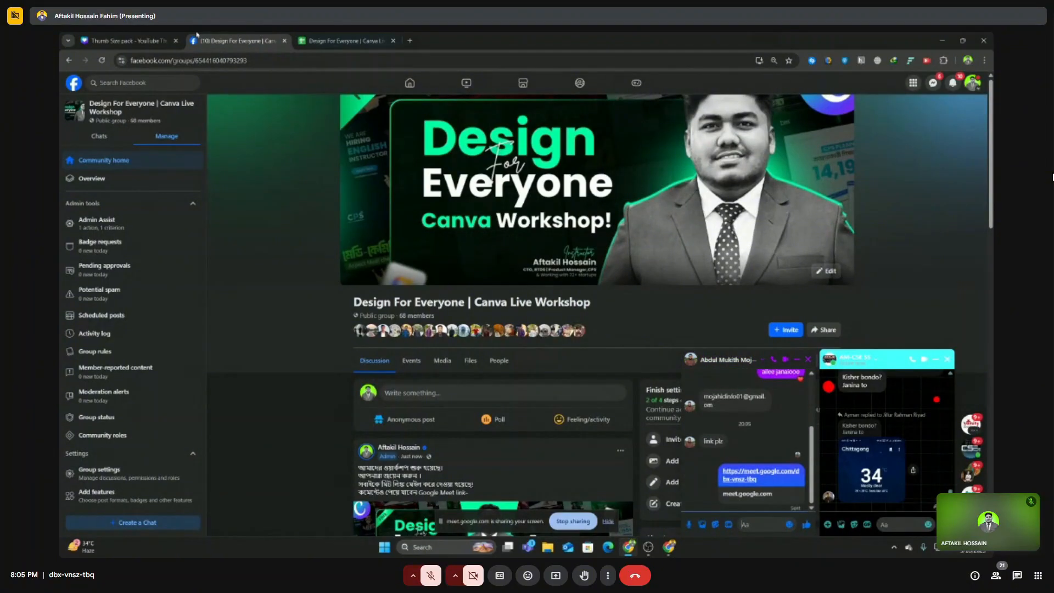
# Return to the Thumb Size pack design in Canva, close its layer list and go to the Canva home page.
pyautogui.click(322, 39)
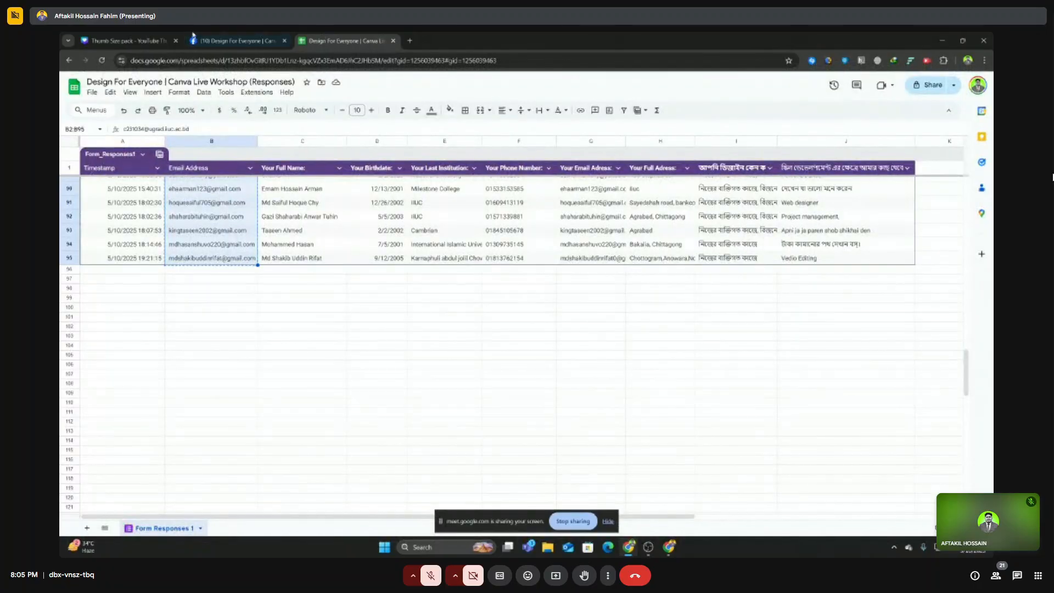
pyautogui.click(123, 40)
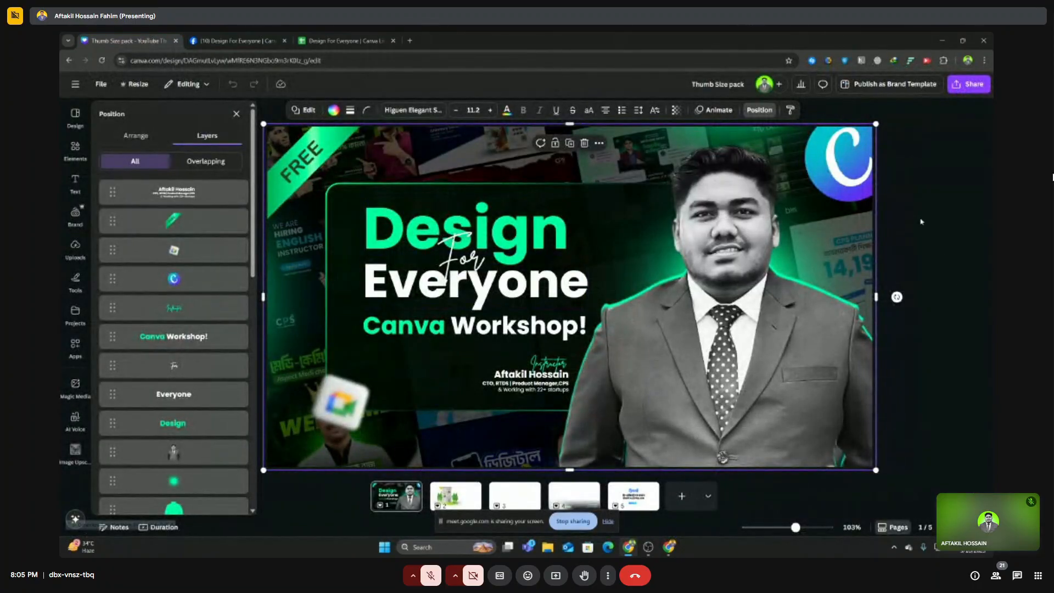
pyautogui.click(236, 114)
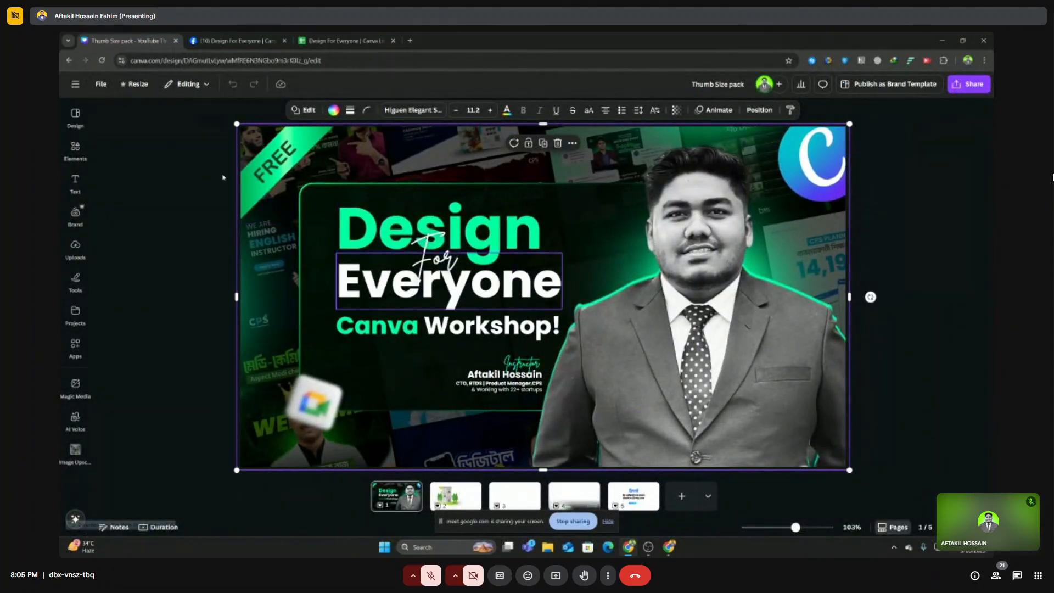
pyautogui.click(76, 85)
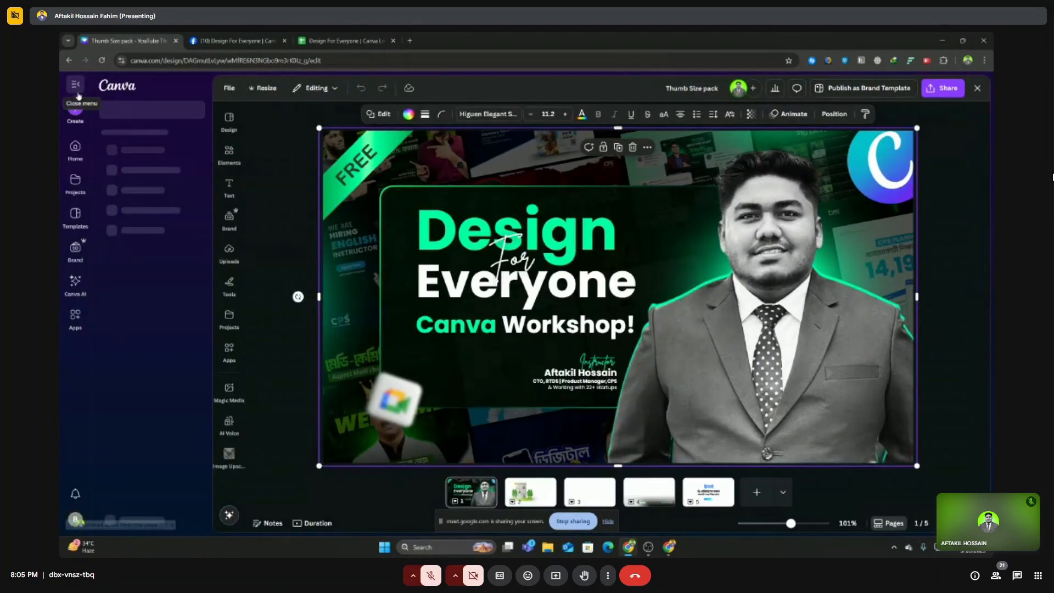
pyautogui.click(75, 154)
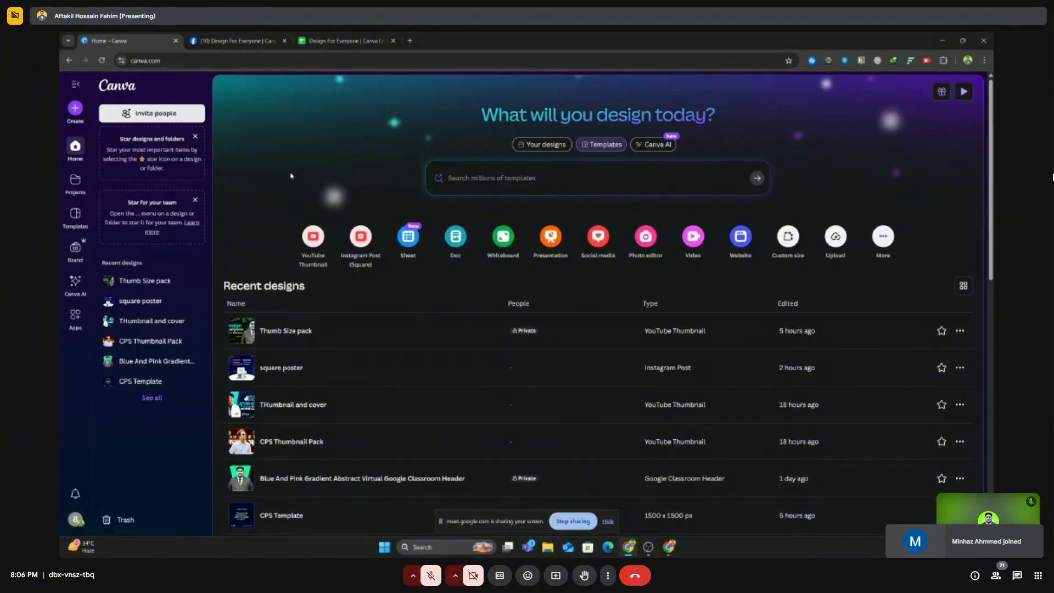
# Switch the Canva account to team BD2024106 and from there to team BD2024115.
pyautogui.click(74, 519)
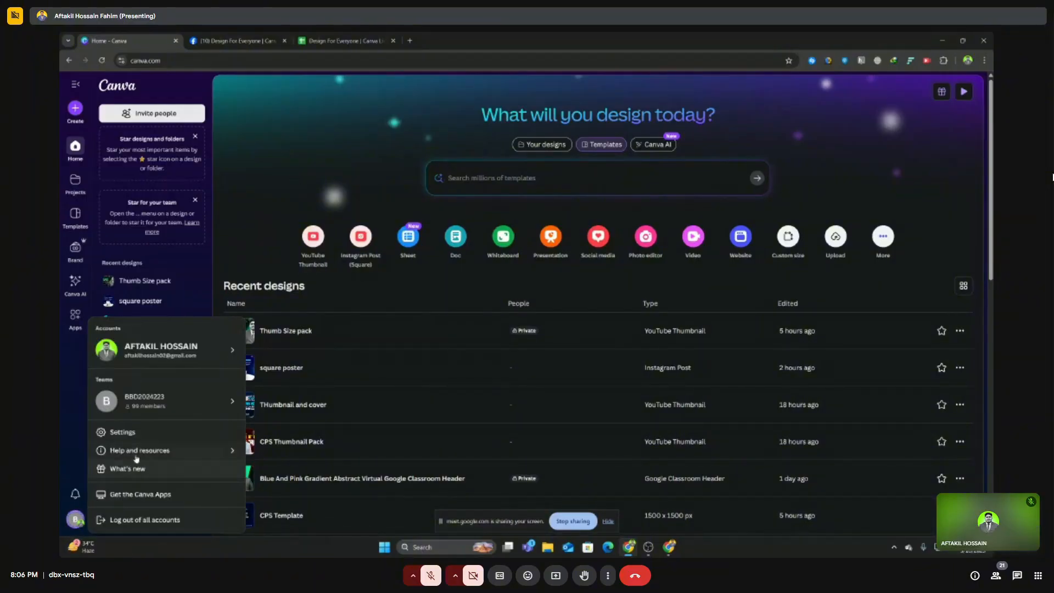
pyautogui.moveTo(180, 408)
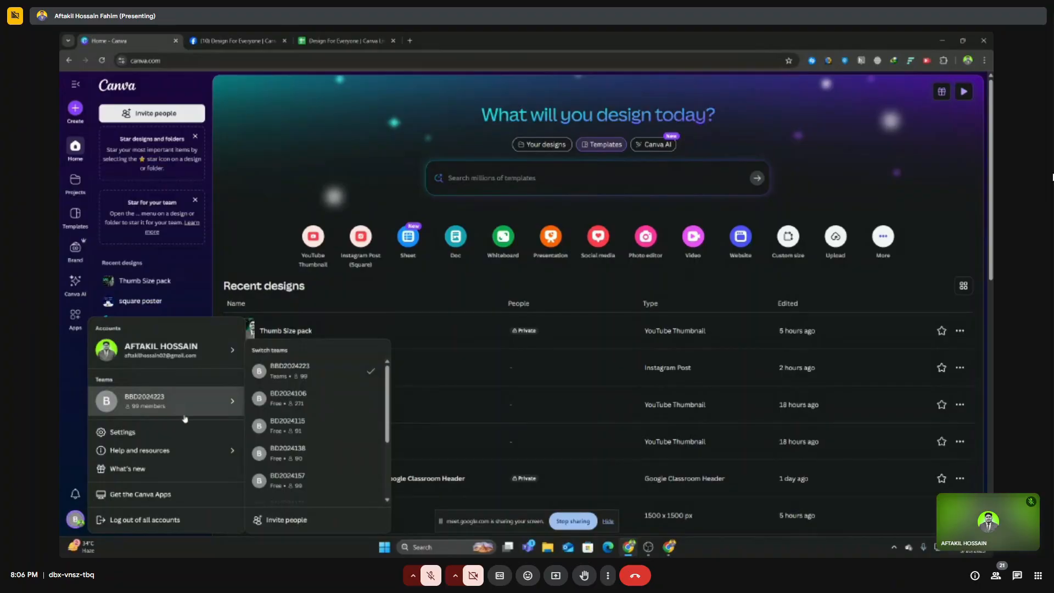
pyautogui.click(327, 405)
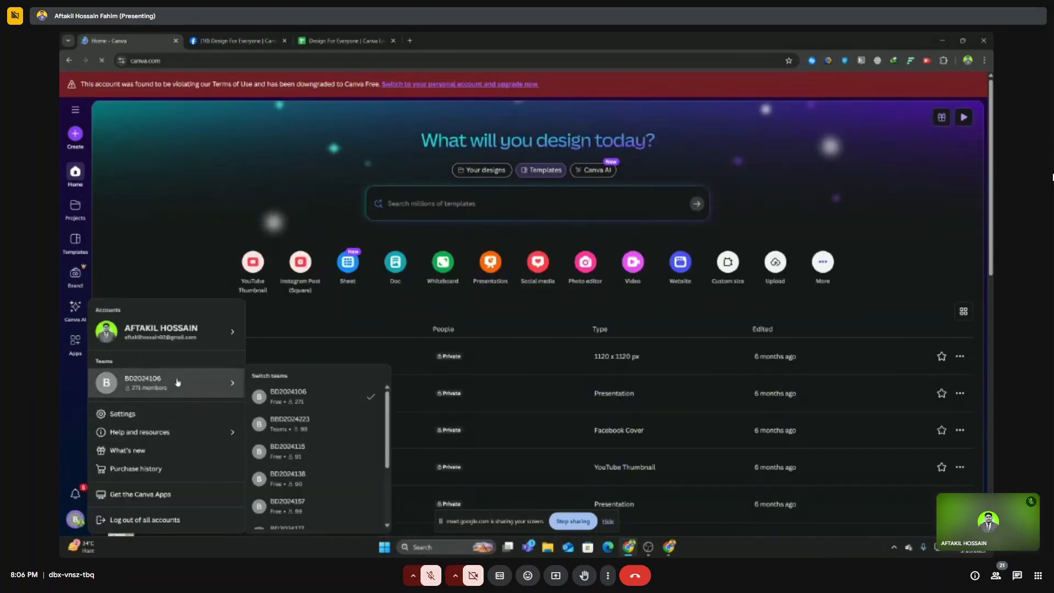
pyautogui.moveTo(179, 383)
pyautogui.click(308, 455)
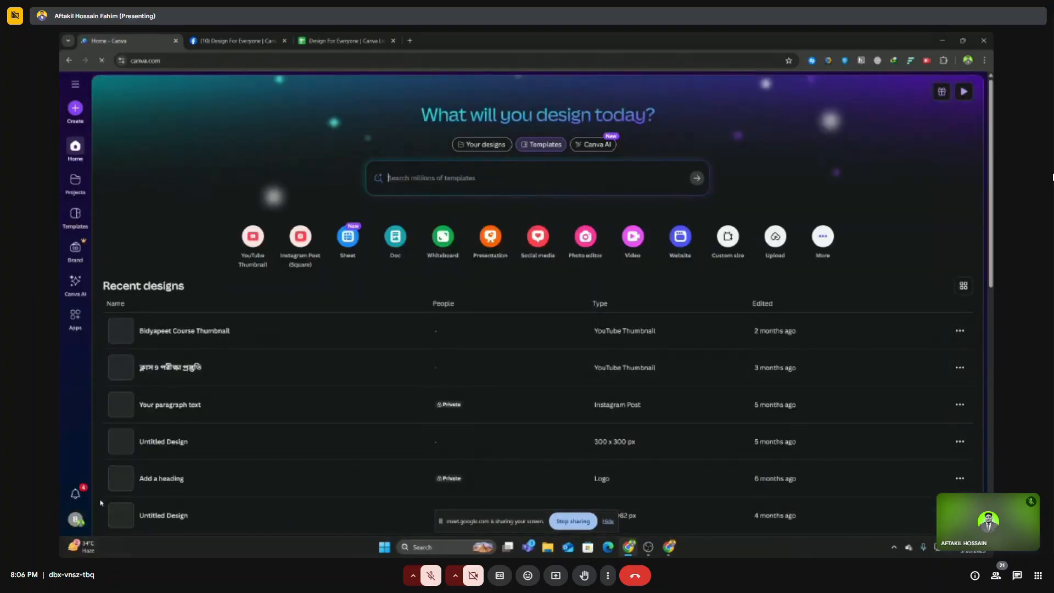
# Switch the Canva account to team BD2024207.
pyautogui.click(75, 518)
pyautogui.scroll(-2, 165, 422)
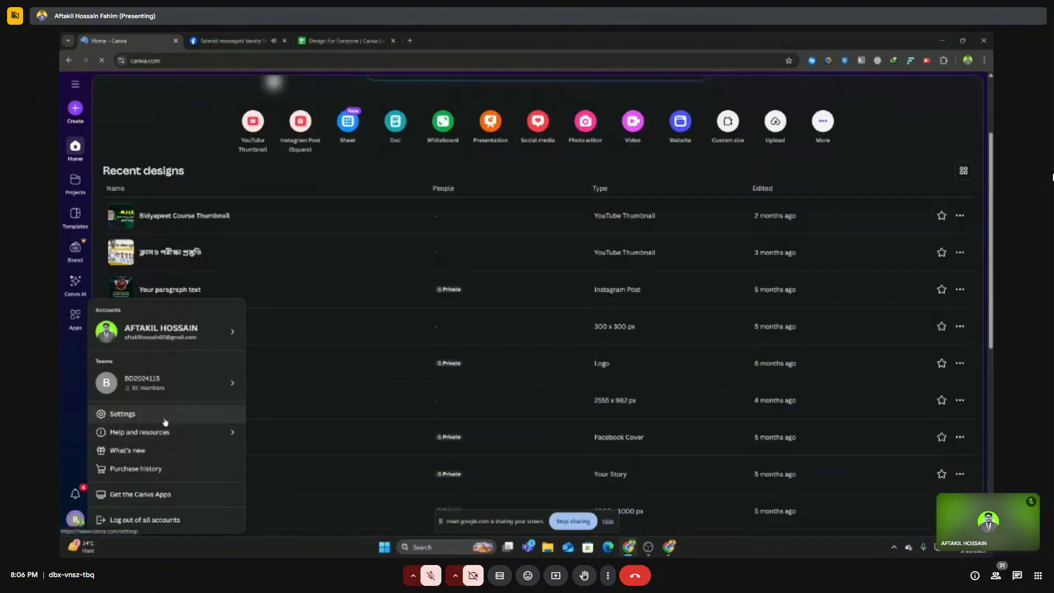
pyautogui.moveTo(176, 391)
pyautogui.scroll(-2, 313, 507)
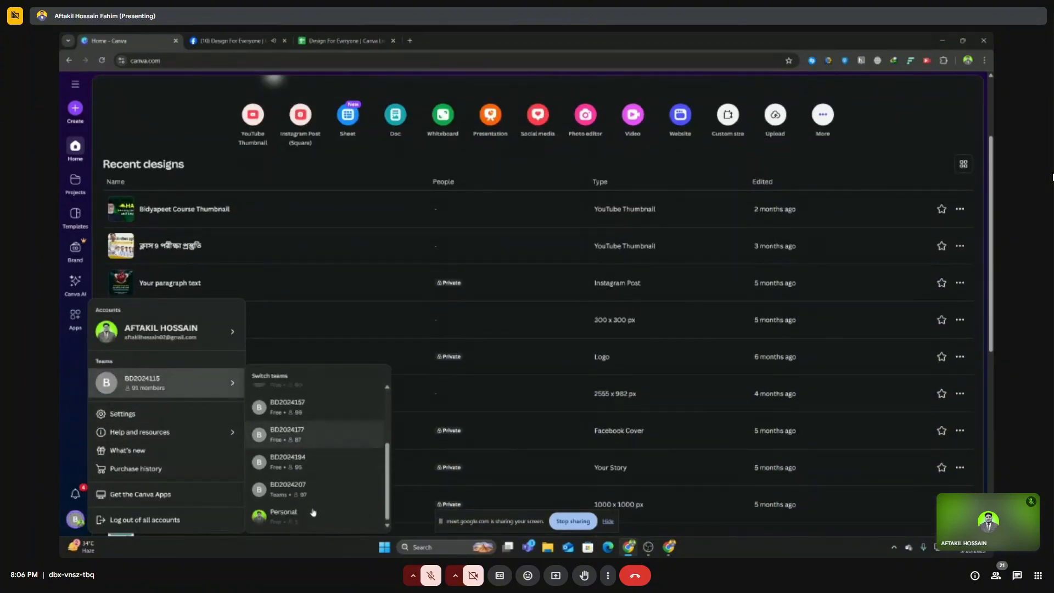
pyautogui.click(313, 486)
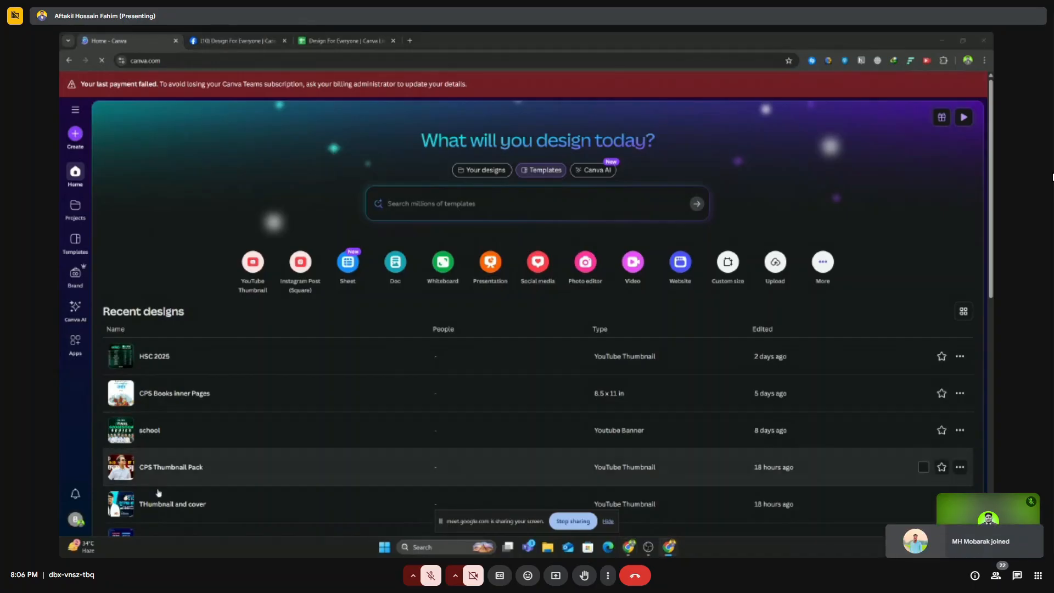
# Look through the available teams and switch the Canva account back to team BBD2024223.
pyautogui.click(75, 519)
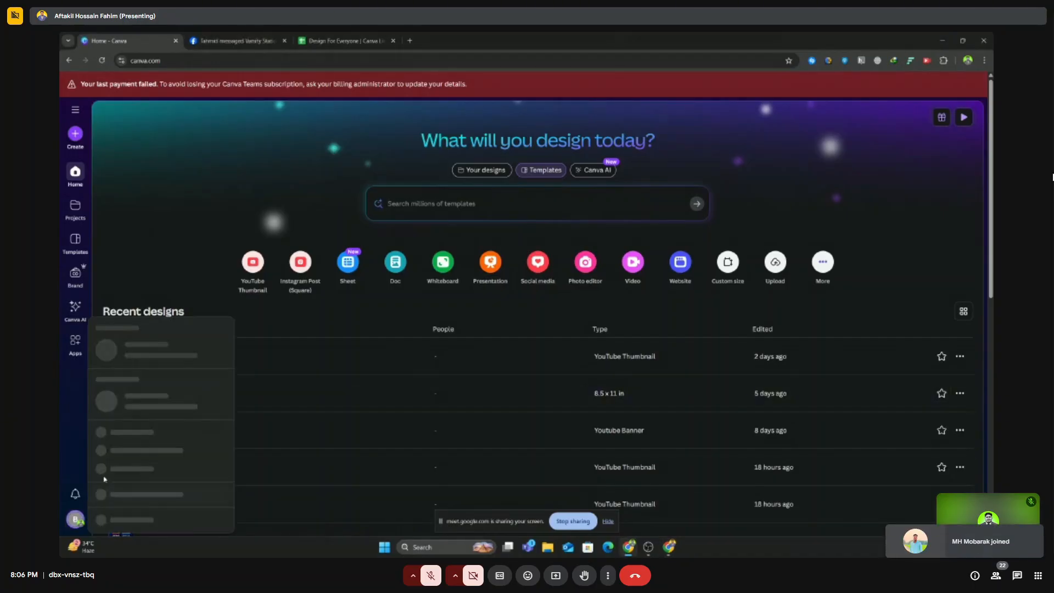
pyautogui.moveTo(184, 409)
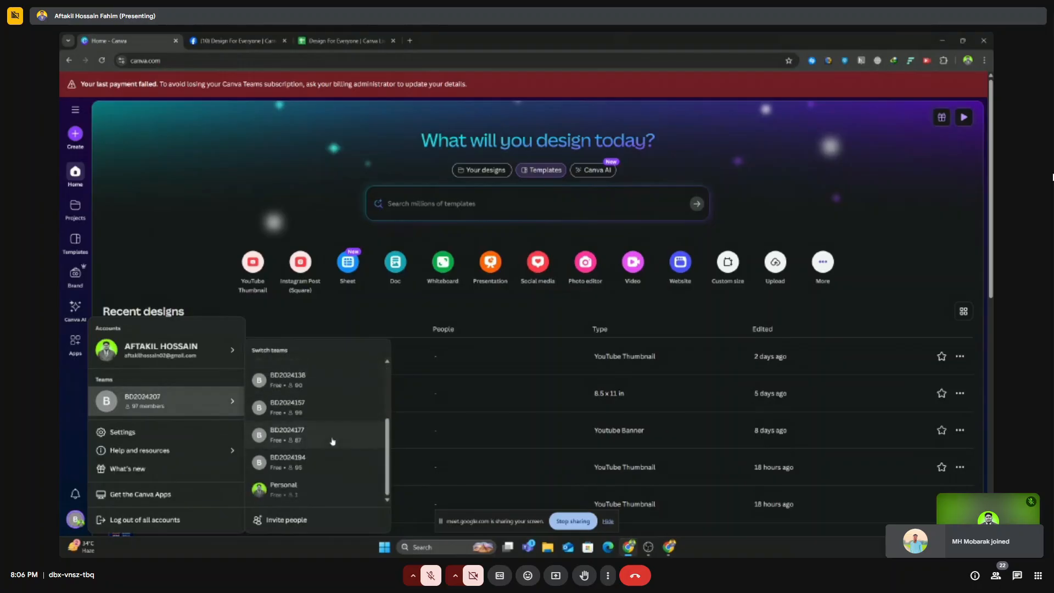
pyautogui.scroll(-2, 331, 437)
pyautogui.scroll(2, 330, 436)
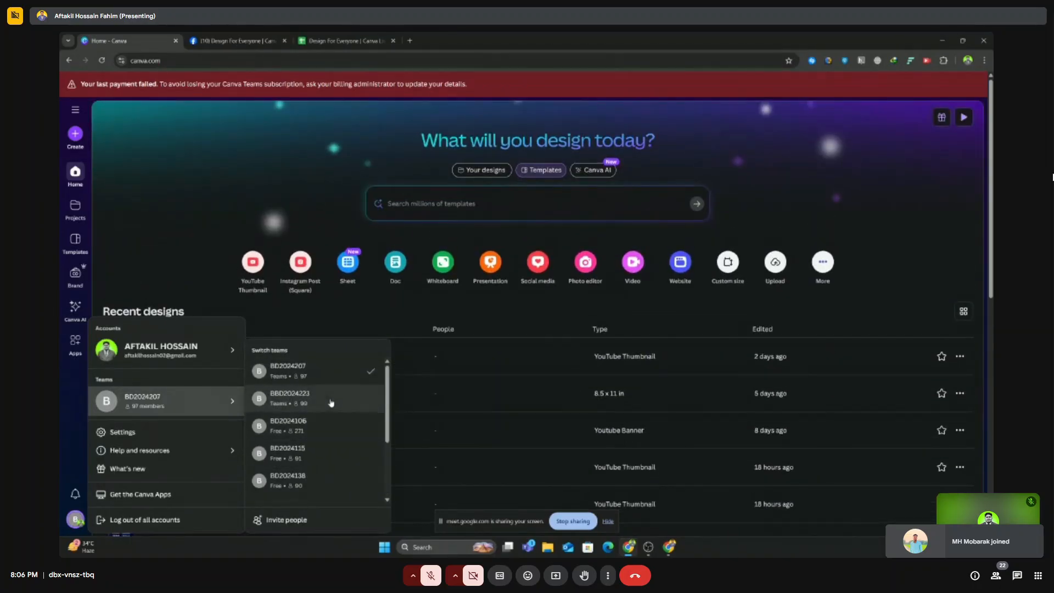
pyautogui.click(331, 403)
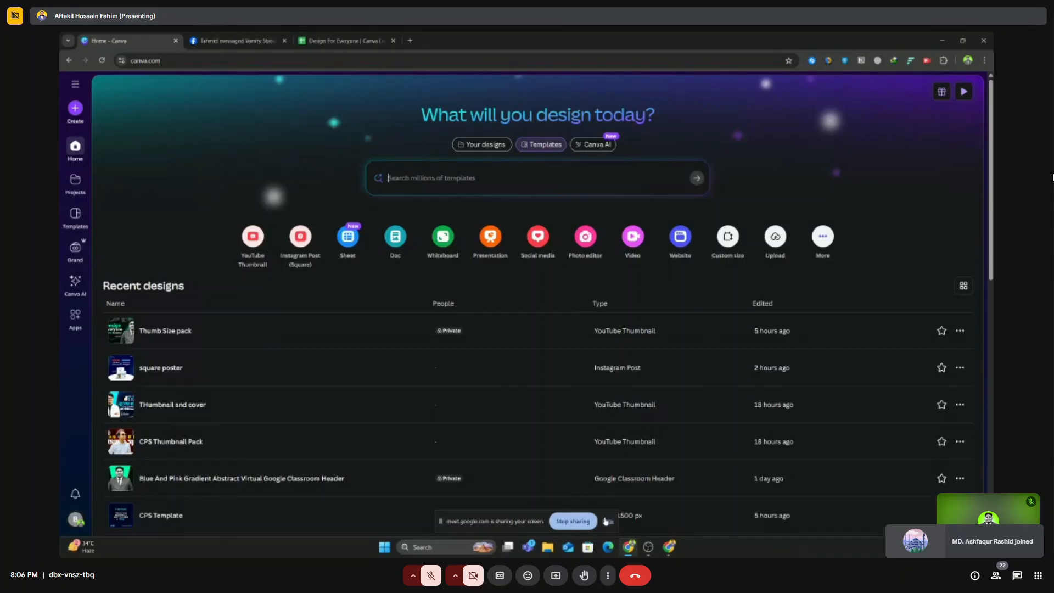
# Hide the screen-sharing notice and create a blank YouTube Thumbnail design.
pyautogui.click(607, 521)
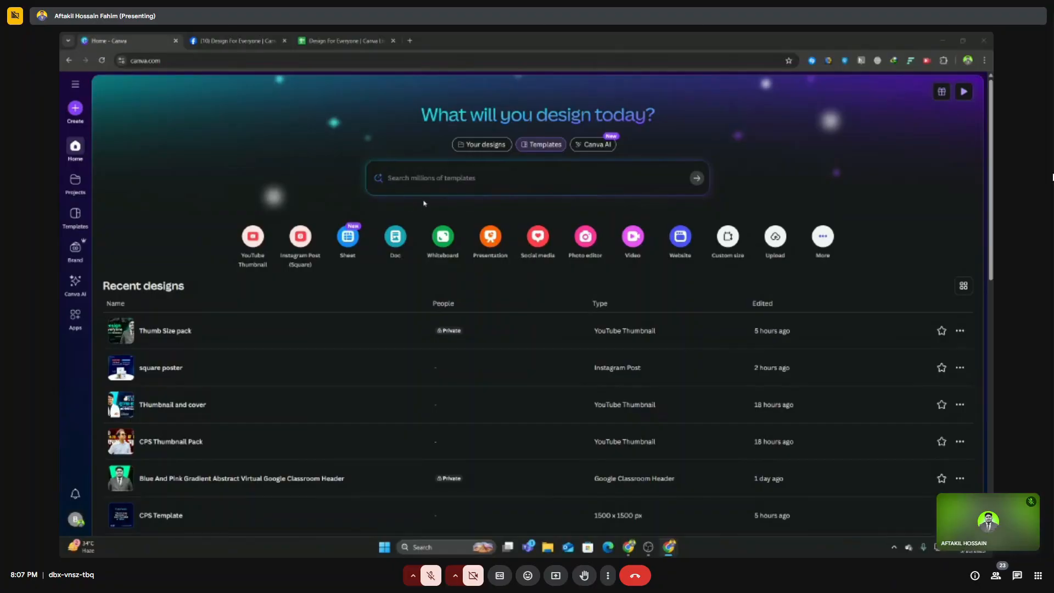
pyautogui.click(252, 240)
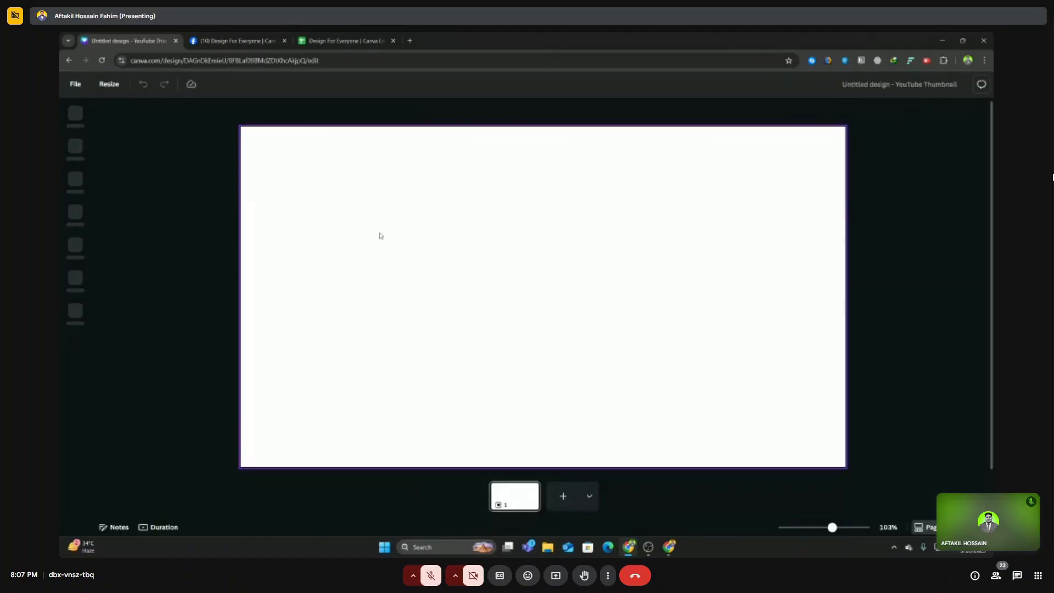
pyautogui.click(403, 203)
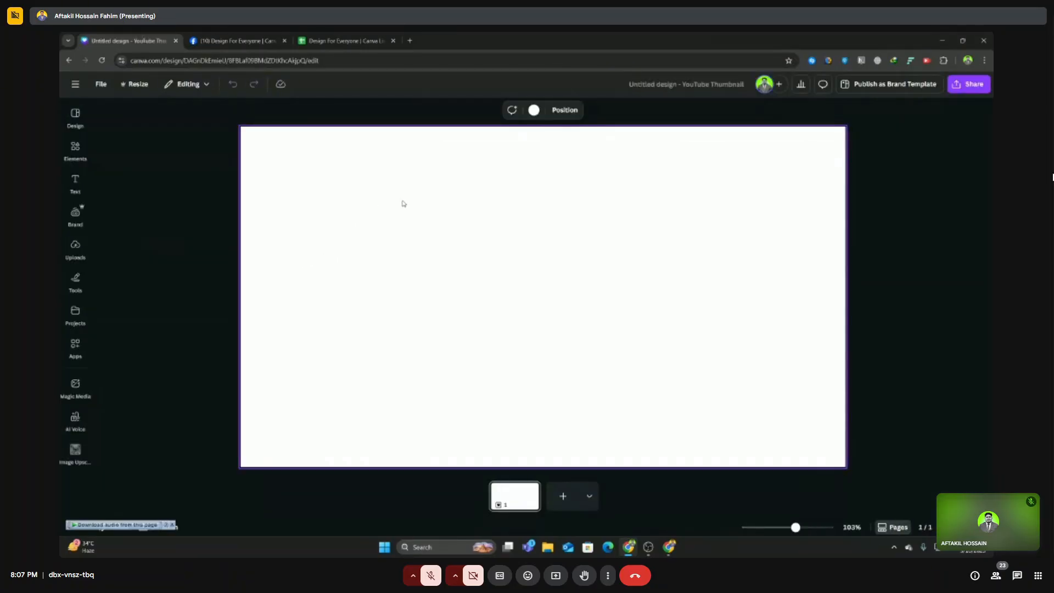
pyautogui.scroll(1, 404, 204)
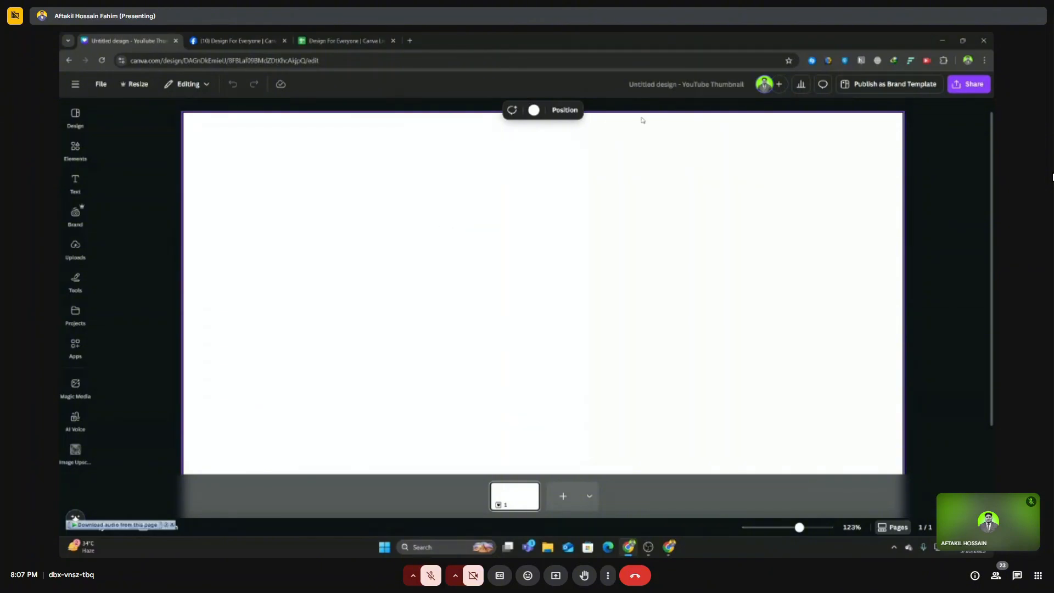
# Name the new design "Canva Workshop 10 May".
pyautogui.click(652, 87)
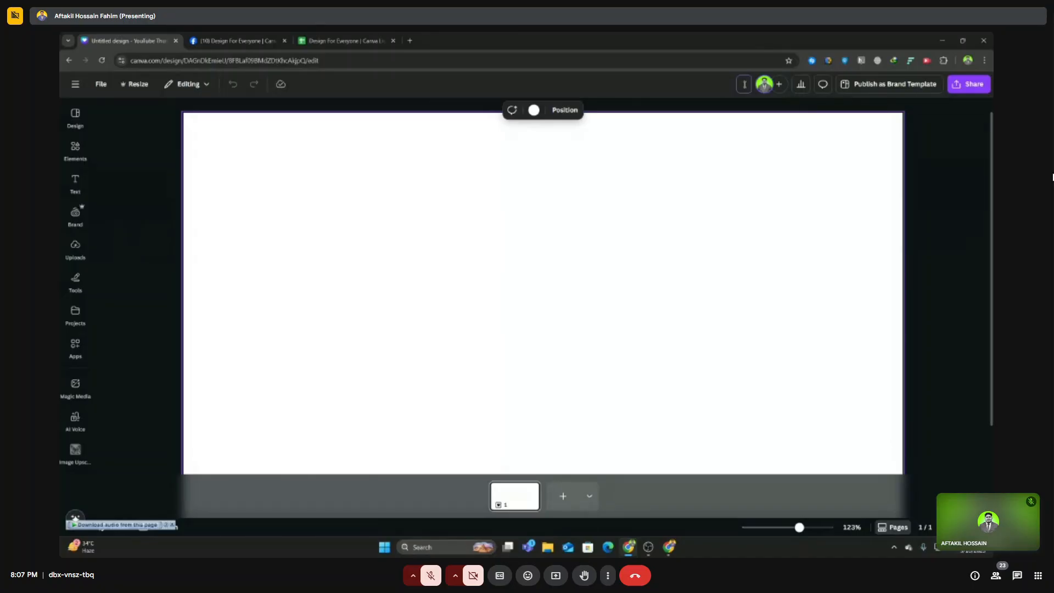
pyautogui.write('Canva Workshop 10 May')
pyautogui.press('Return')
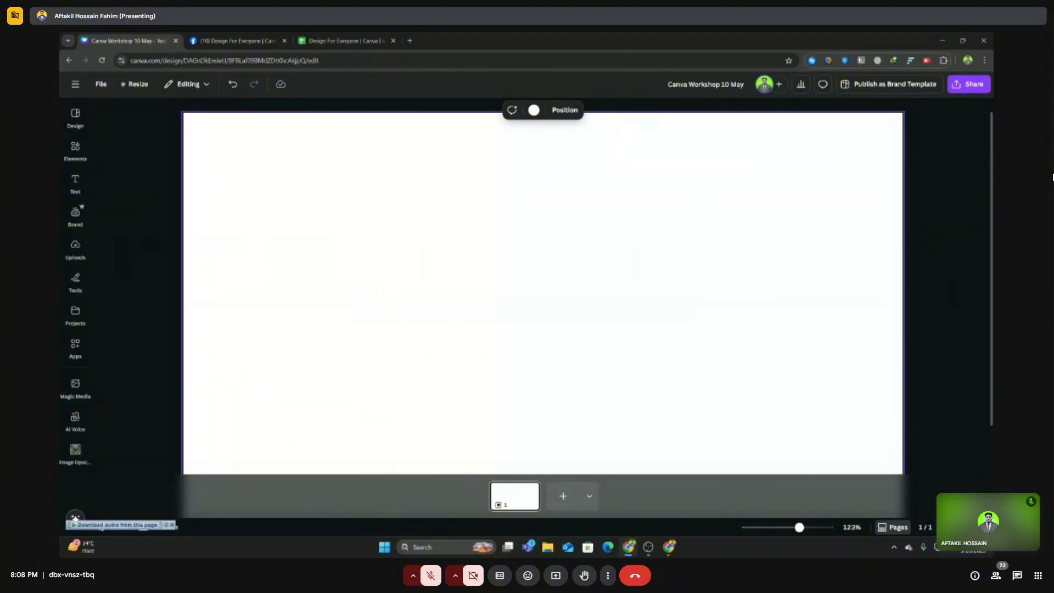
# Browse the suggested YouTube thumbnail templates for the blank design.
pyautogui.click(76, 115)
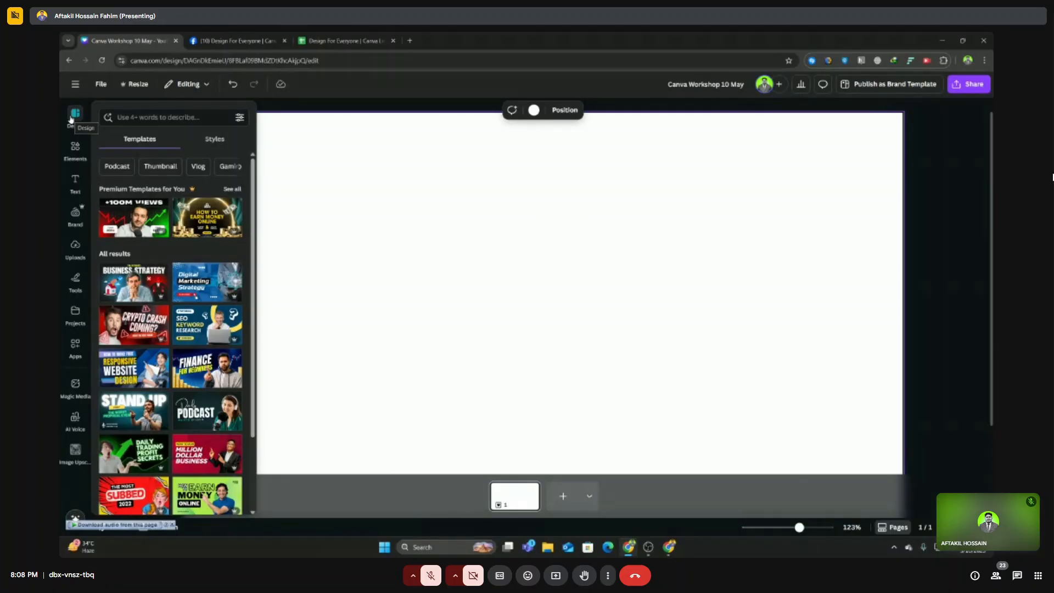
pyautogui.click(77, 124)
pyautogui.click(77, 124)
pyautogui.scroll(-2, 171, 234)
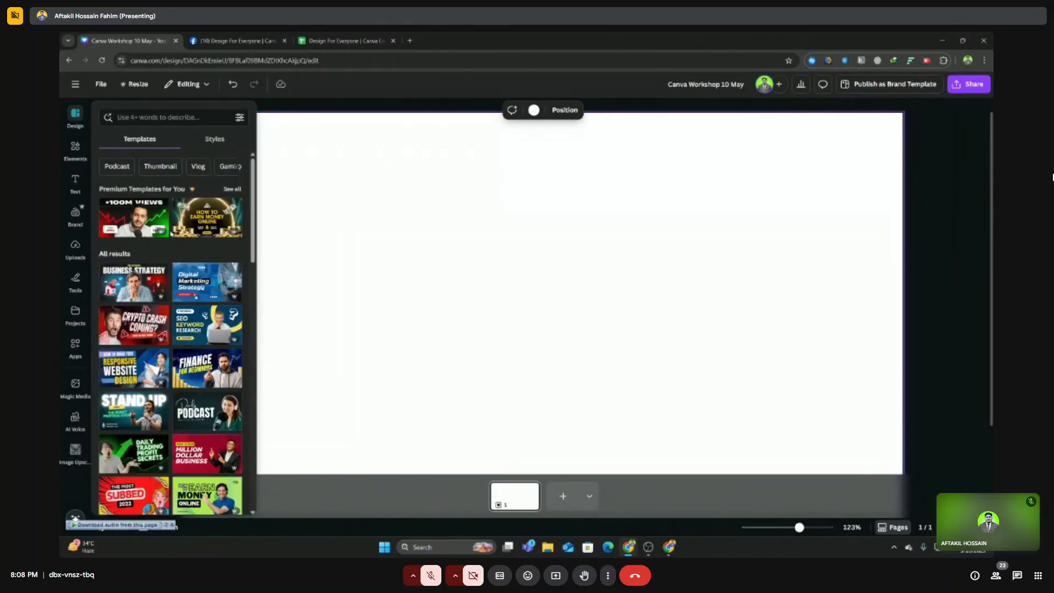
pyautogui.scroll(-2, 171, 234)
pyautogui.scroll(-5, 171, 233)
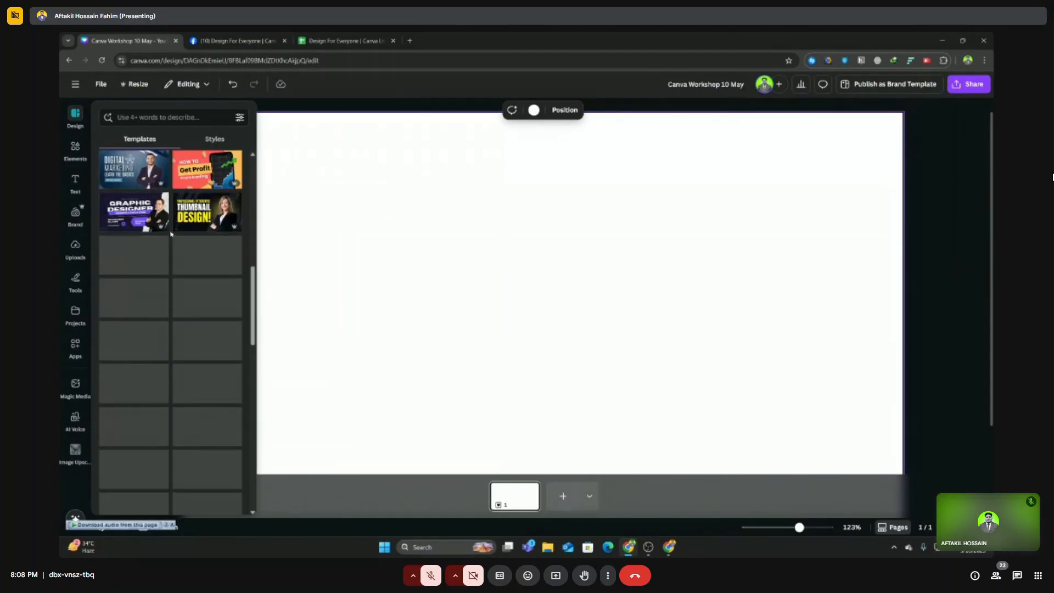
# Try the premium "+100M Views" thumbnail template on the blank page and inspect its portrait photo.
pyautogui.scroll(-8, 171, 233)
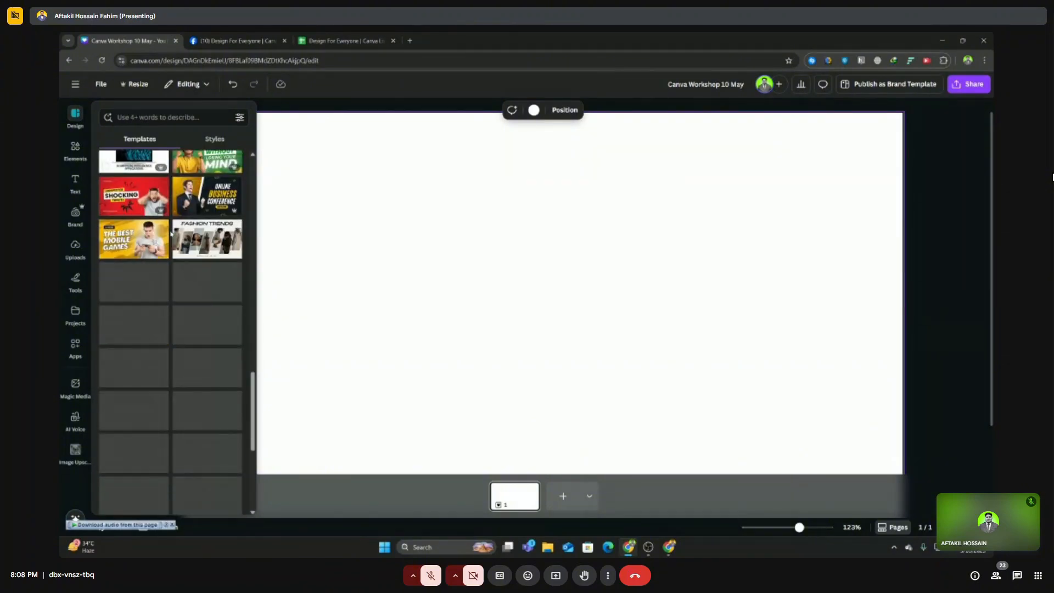
pyautogui.scroll(-3, 171, 233)
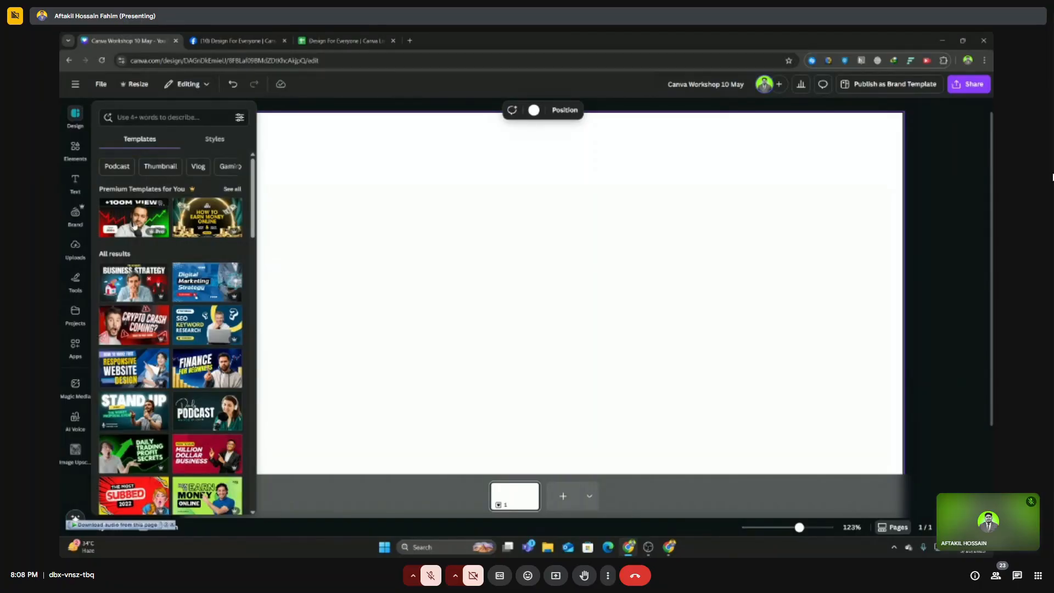
pyautogui.click(134, 218)
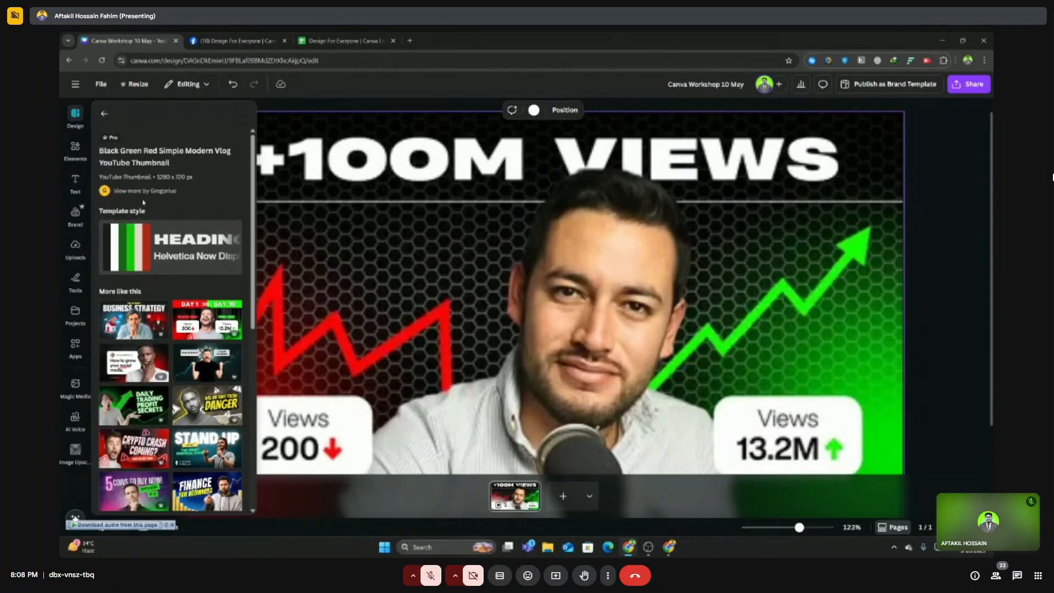
pyautogui.click(452, 393)
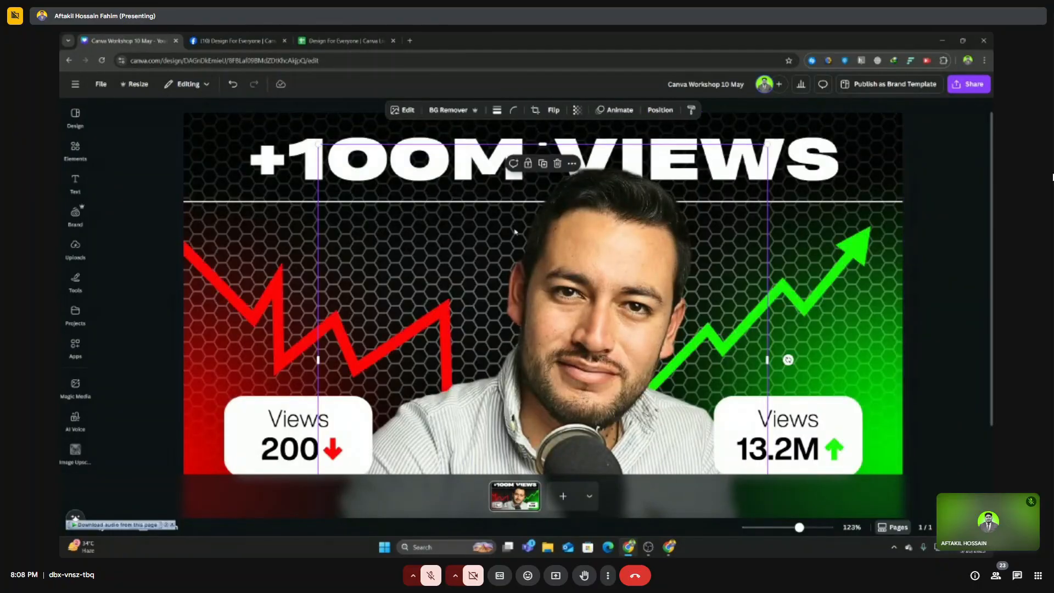
pyautogui.scroll(-5, 560, 240)
pyautogui.scroll(2, 560, 241)
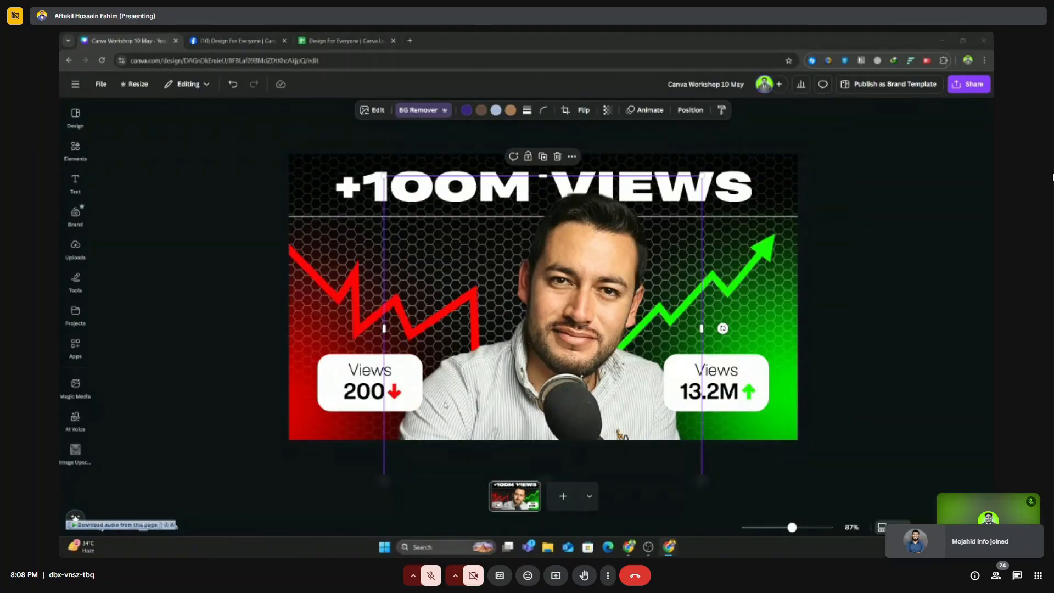
pyautogui.scroll(-3, 825, 309)
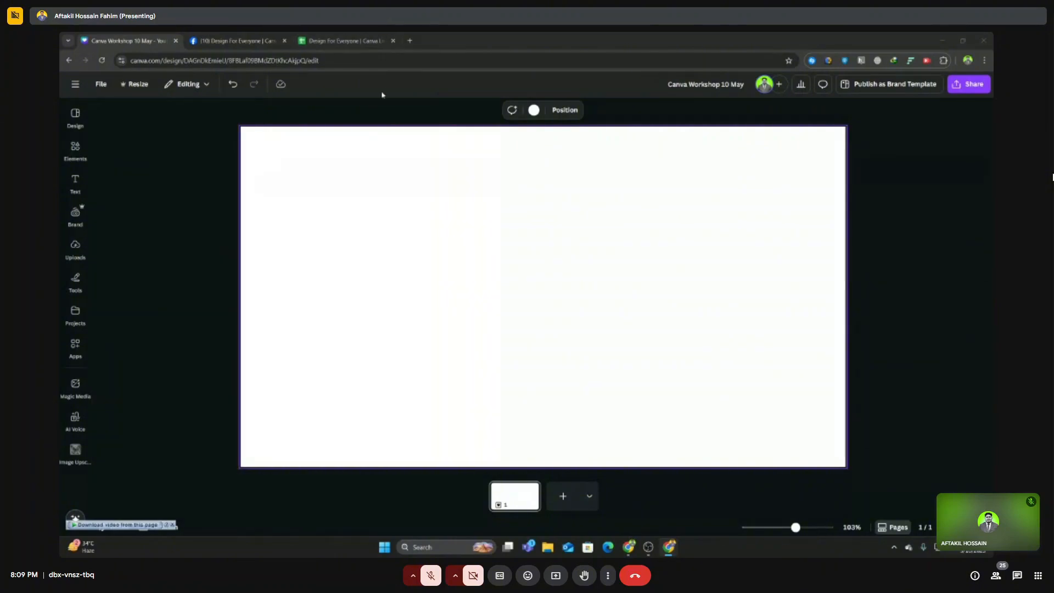
# Search Google for "doctor image" in a new browser tab.
pyautogui.click(411, 41)
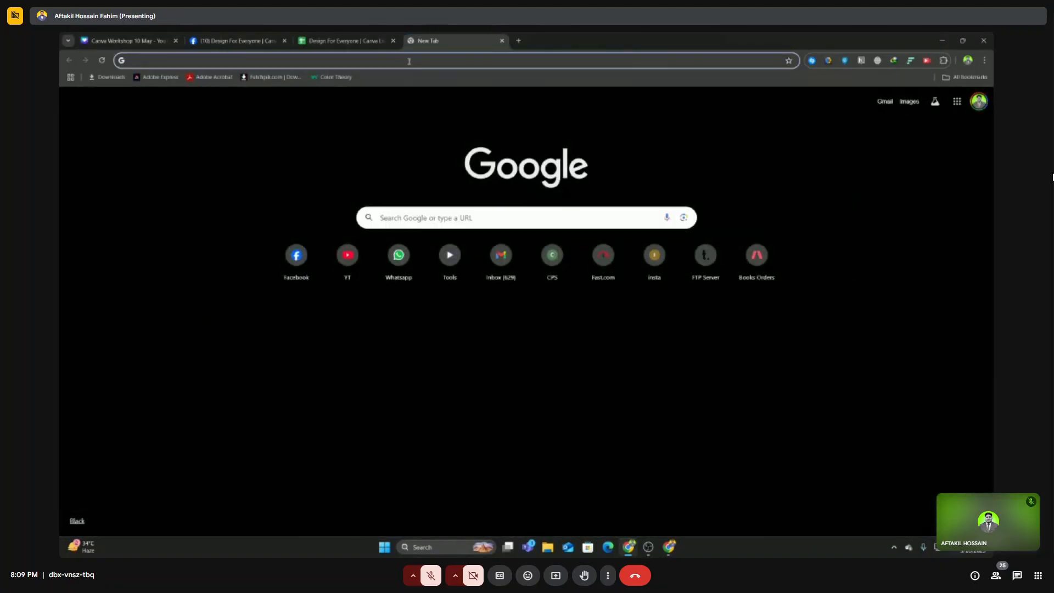
pyautogui.click(409, 62)
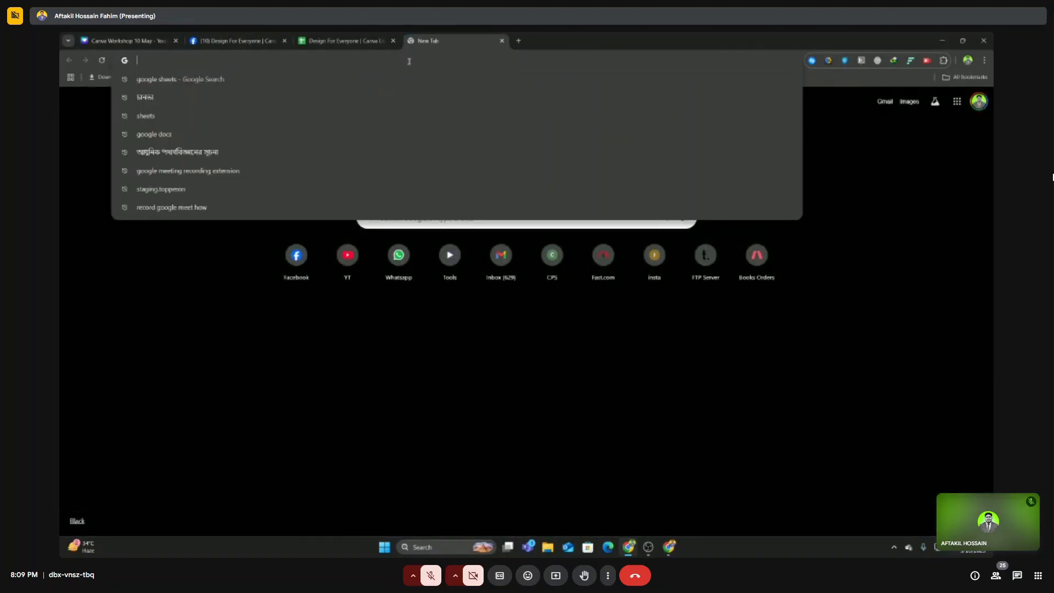
pyautogui.write('d')
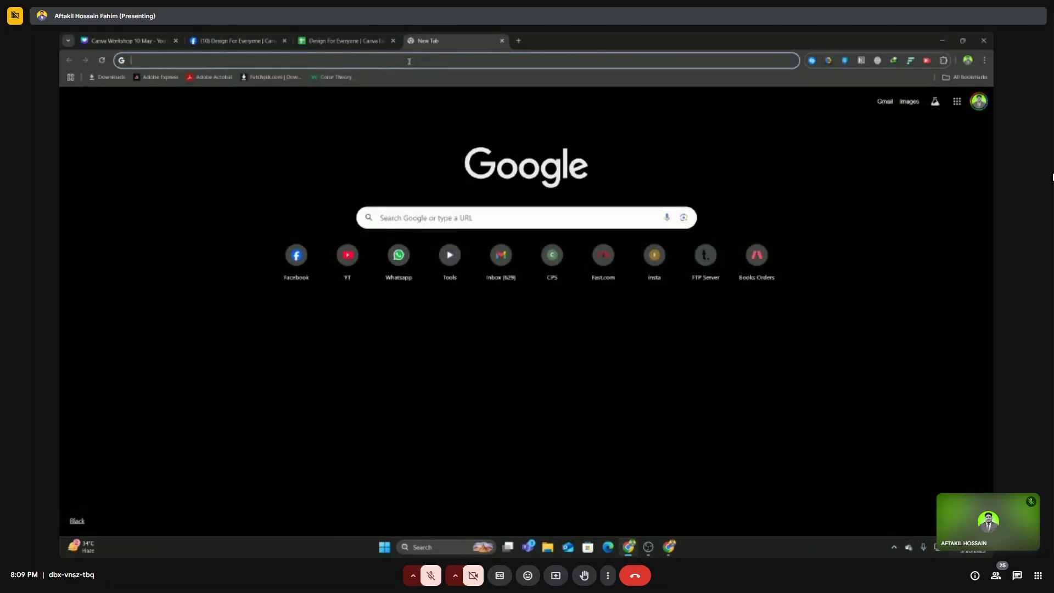
pyautogui.write('octor image')
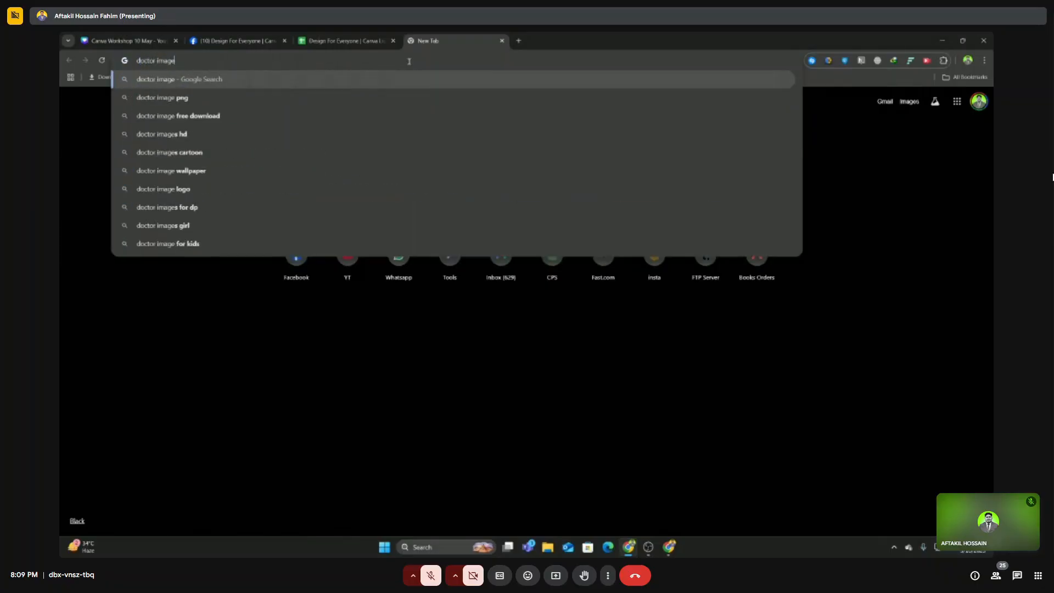
pyautogui.press('Return')
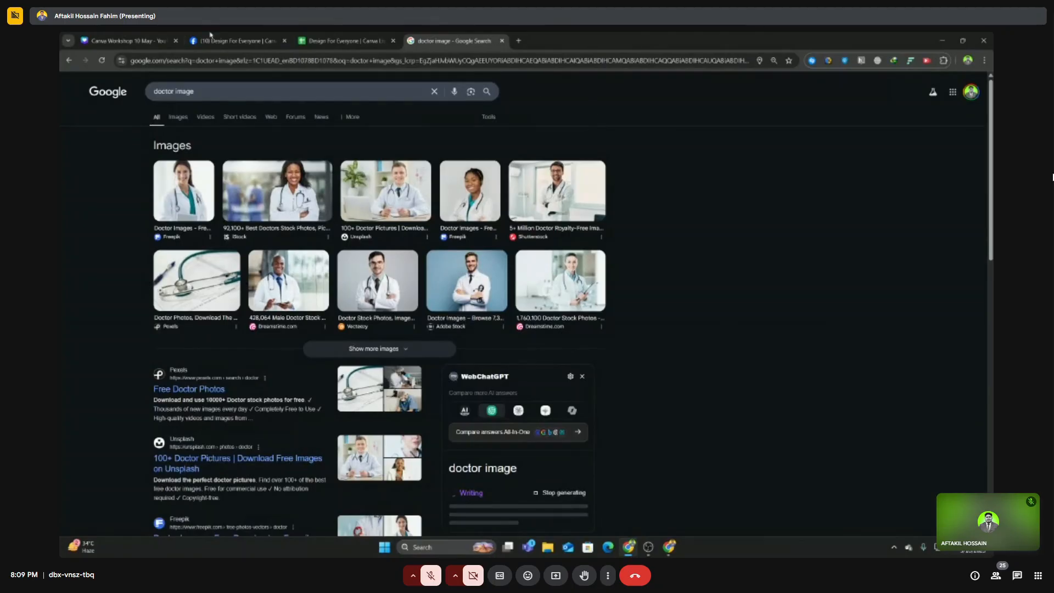
# Return to the Canva design and search its elements for "Doctor".
pyautogui.click(126, 41)
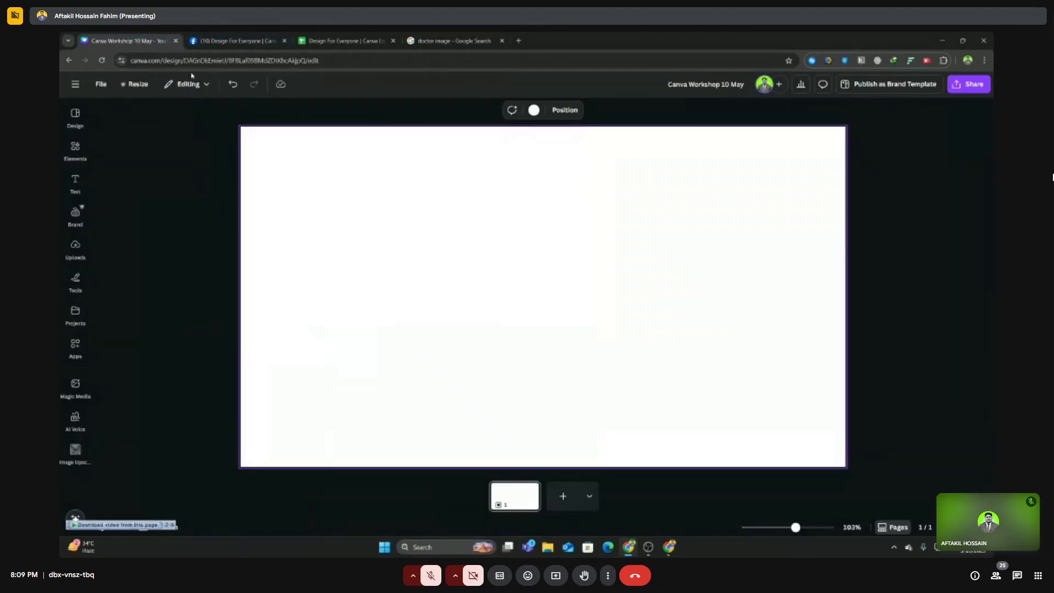
pyautogui.click(77, 146)
pyautogui.click(179, 109)
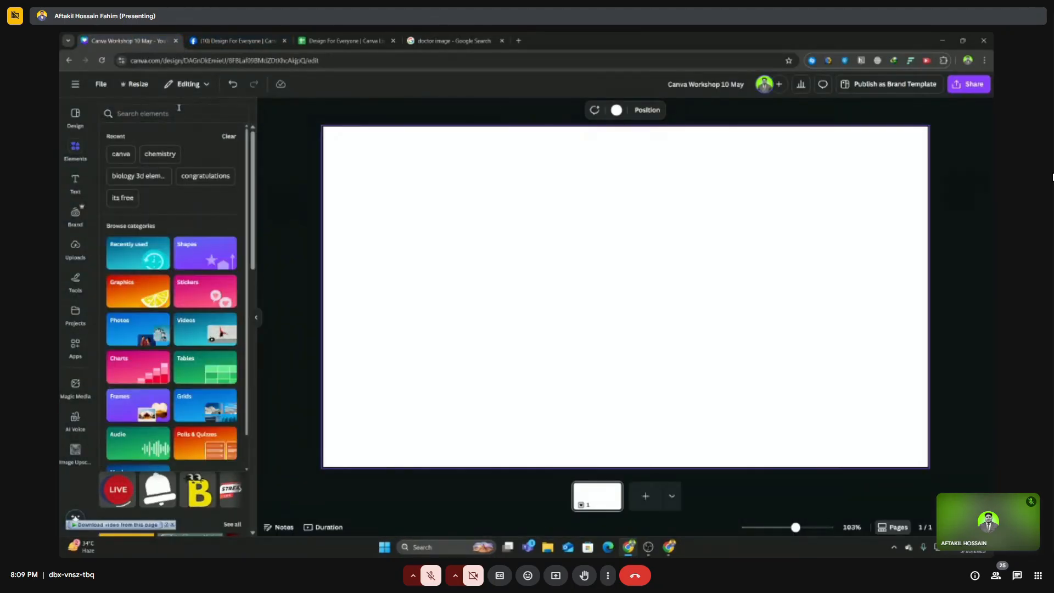
pyautogui.write('Doctor')
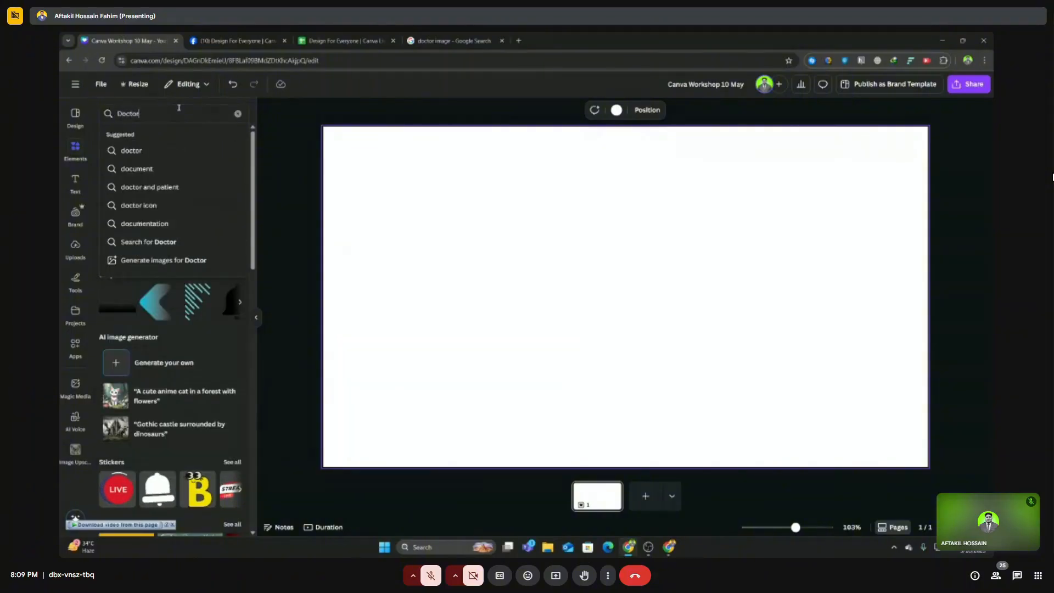
pyautogui.press('Return')
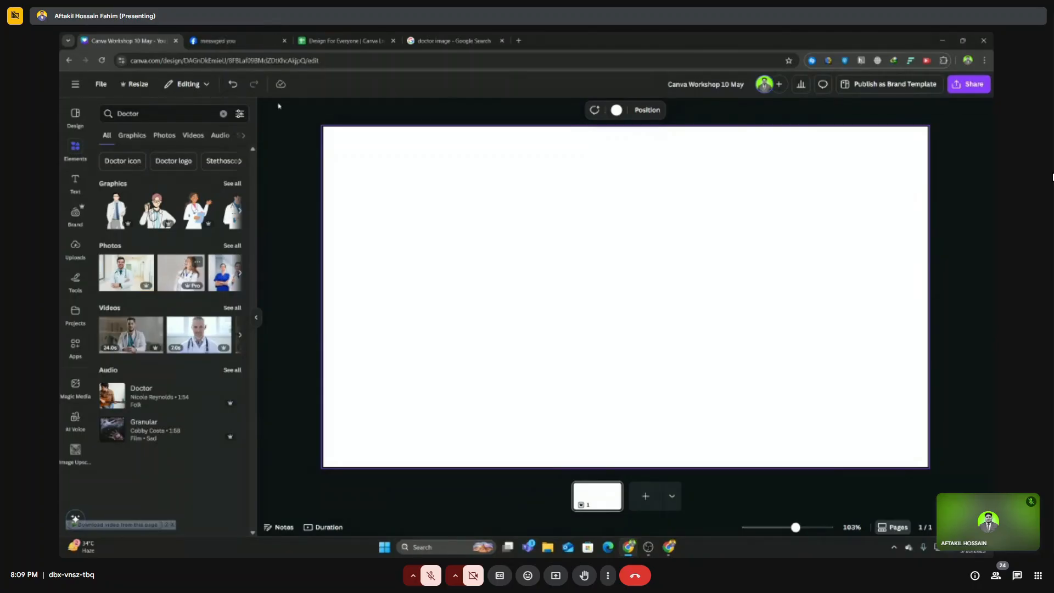
# Move the doctor image search tab directly beside the Canva design tab and return to the design.
pyautogui.click(259, 36)
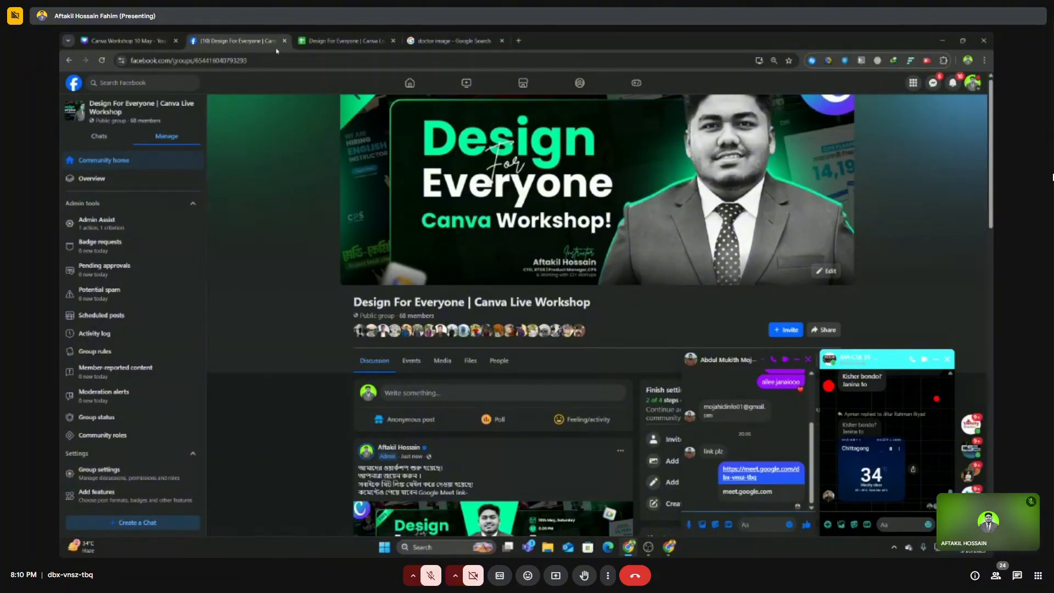
pyautogui.click(159, 39)
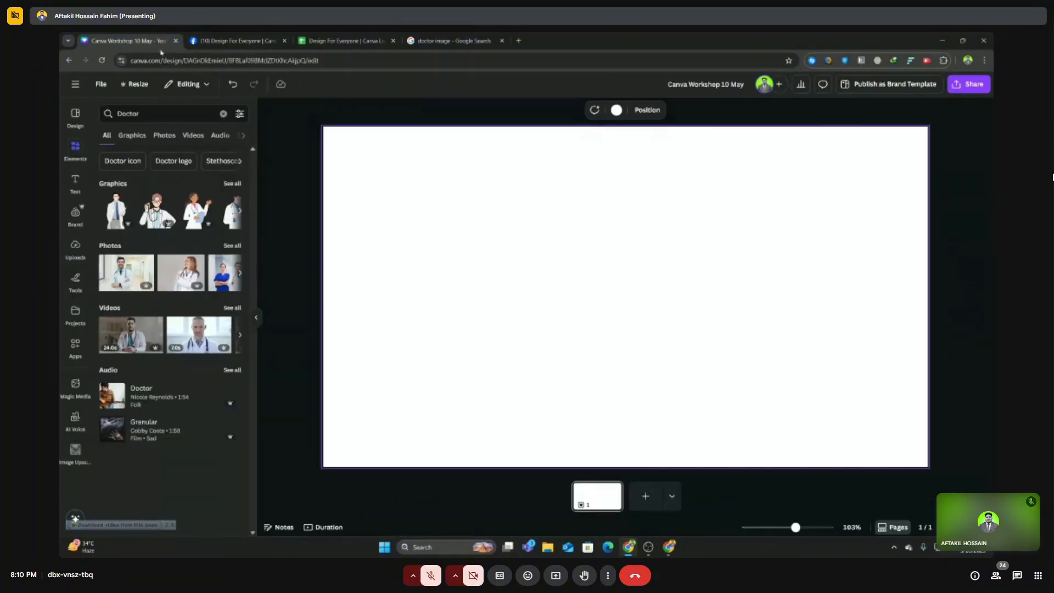
pyautogui.moveTo(425, 38); pyautogui.dragTo(220, 40)
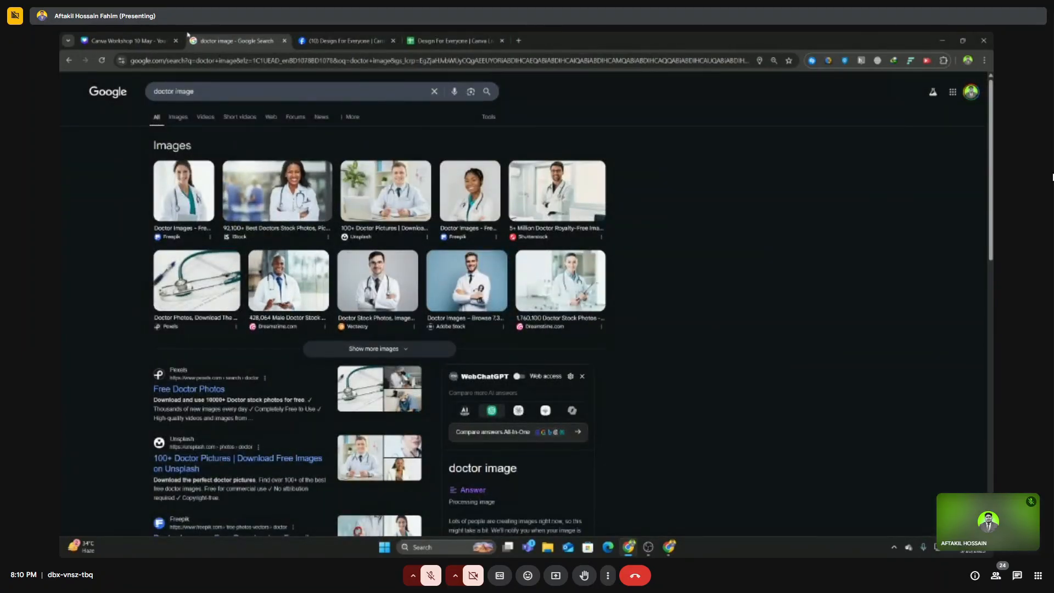
pyautogui.click(158, 42)
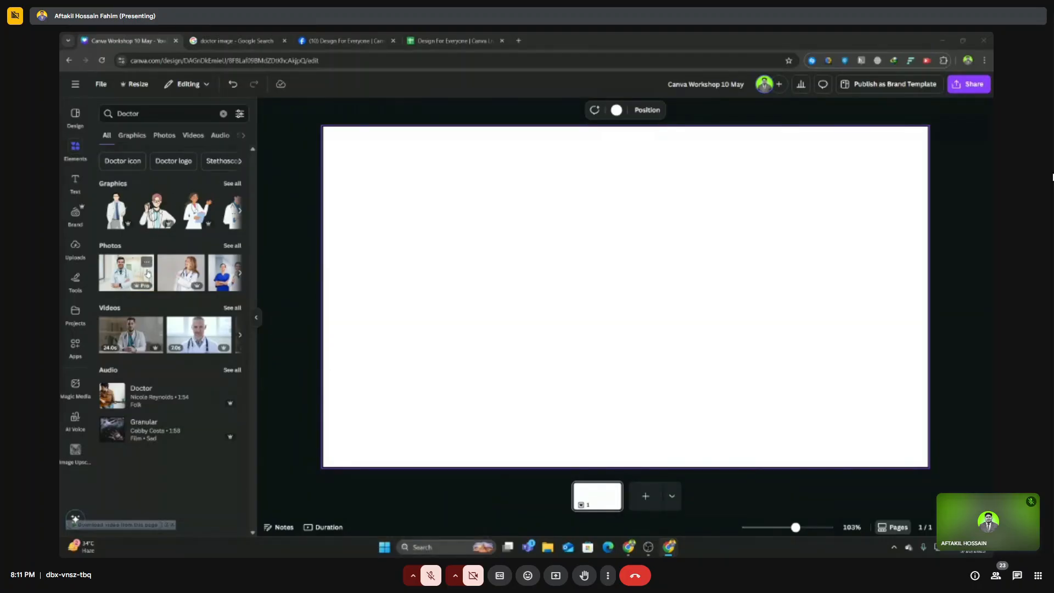
# Add the photo of the pointing female doctor to the page and place it on the right side.
pyautogui.click(187, 273)
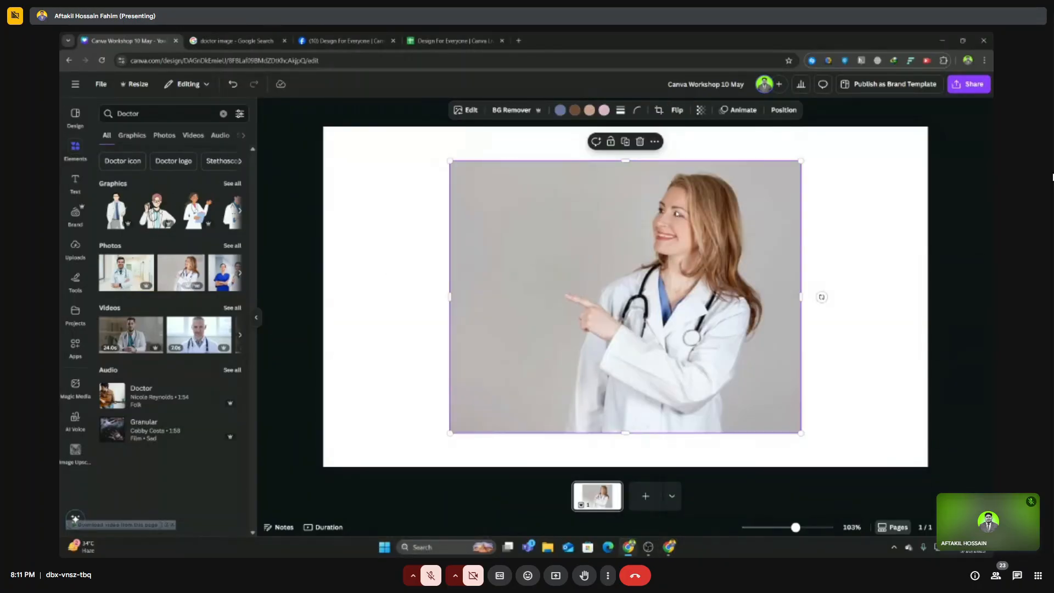
pyautogui.moveTo(680, 248); pyautogui.dragTo(678, 229)
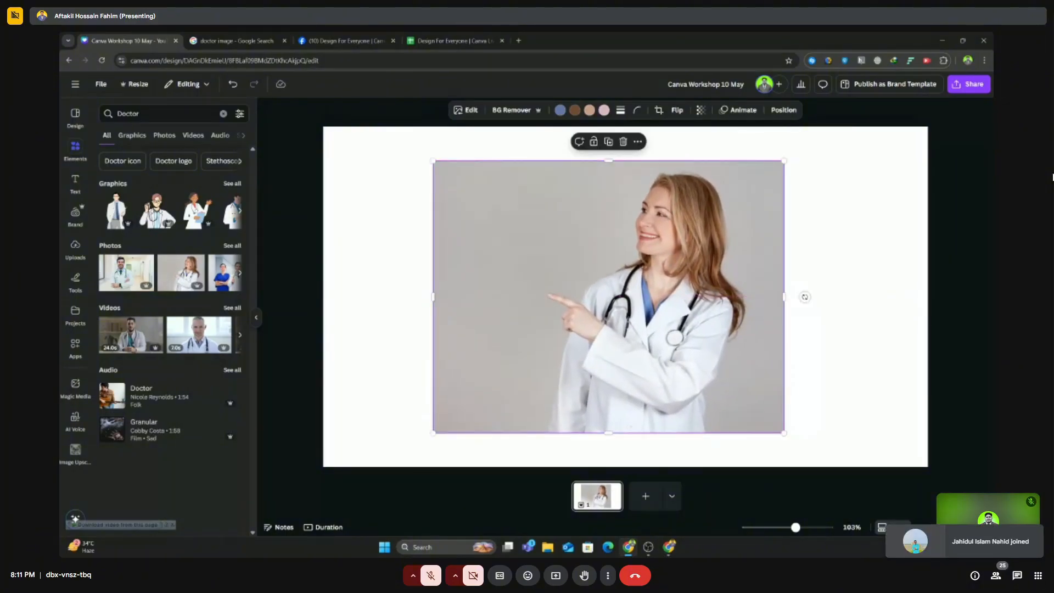
pyautogui.moveTo(637, 249); pyautogui.dragTo(724, 253)
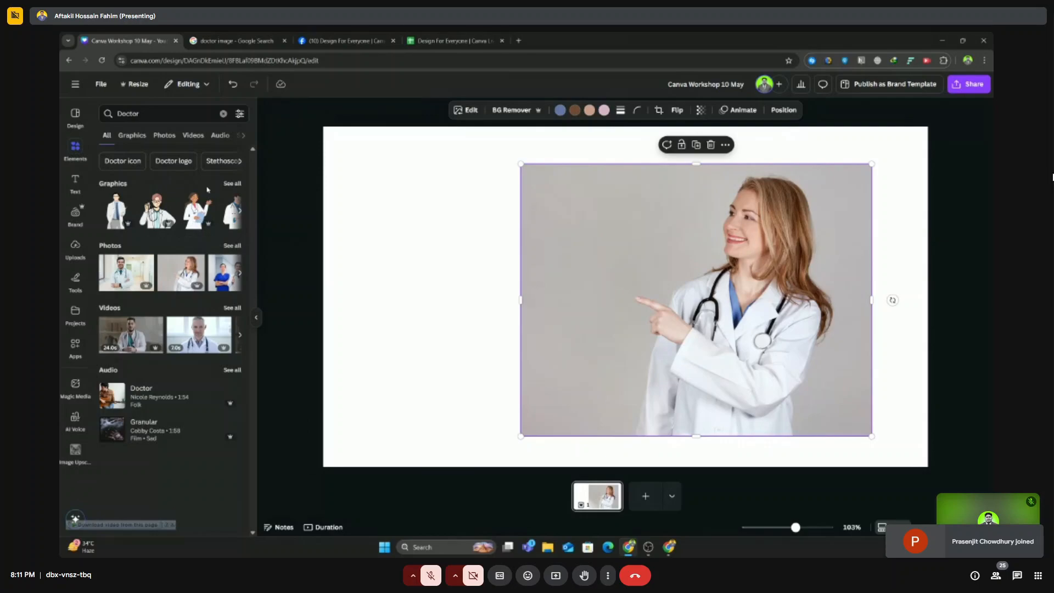
pyautogui.click(76, 182)
pyautogui.moveTo(691, 220); pyautogui.dragTo(713, 215)
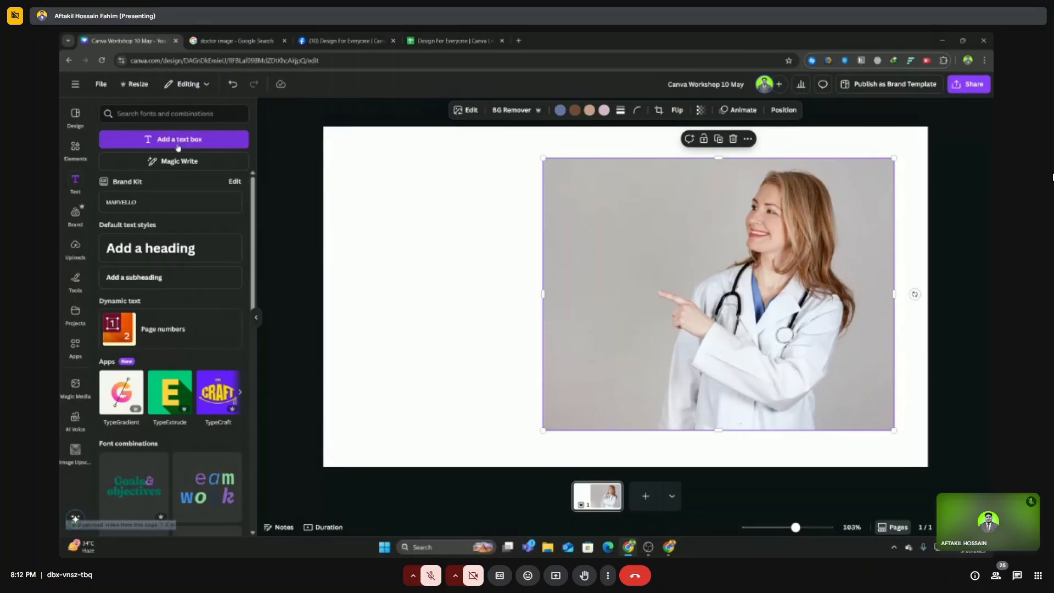
# Add a text box, place it in the blank area left of the doctor photo and make it narrower.
pyautogui.scroll(-2, 172, 271)
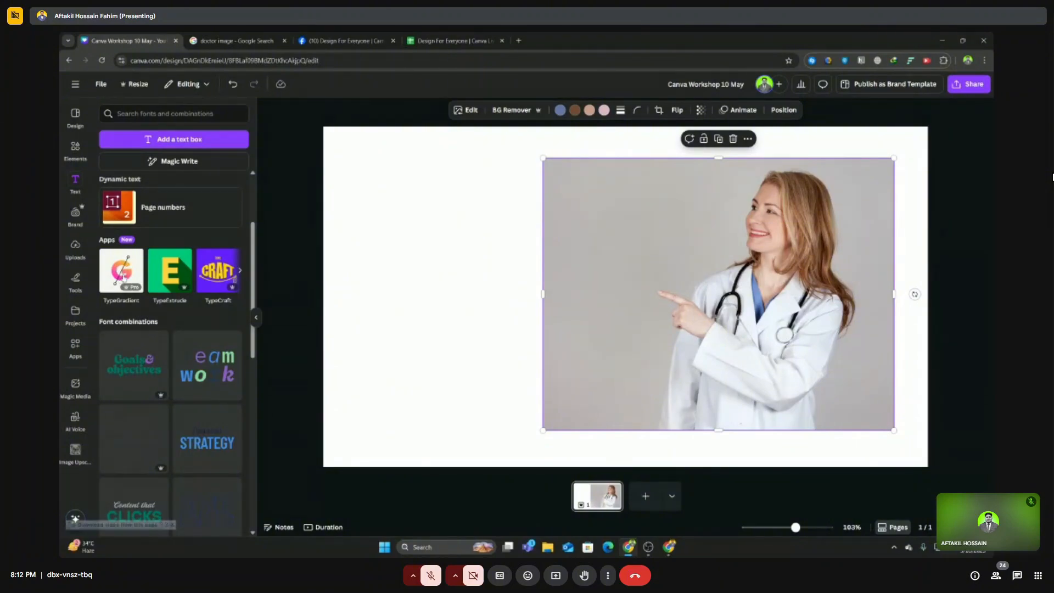
pyautogui.click(240, 271)
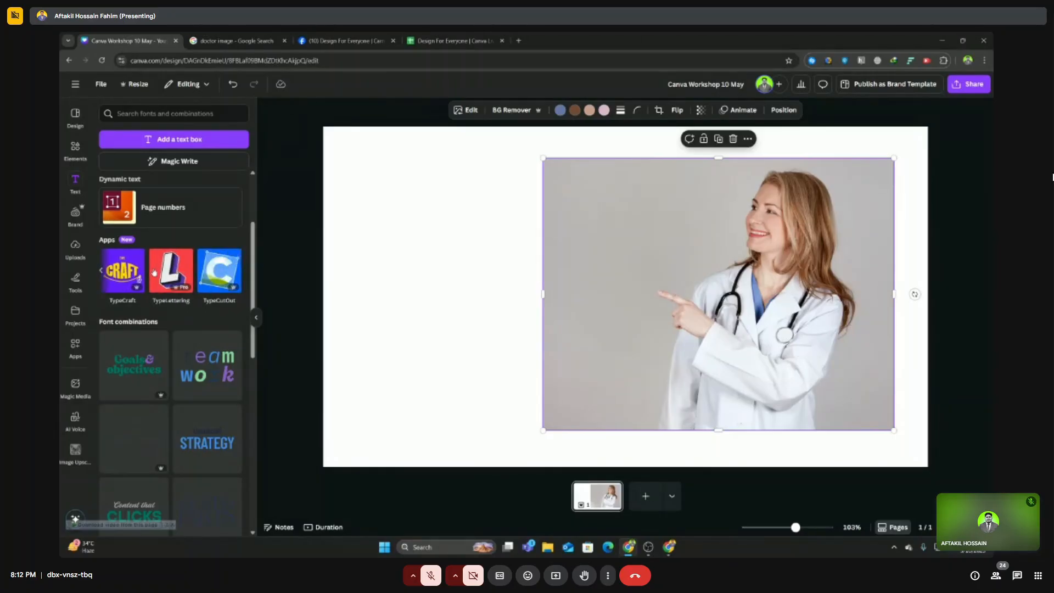
pyautogui.scroll(3, 167, 277)
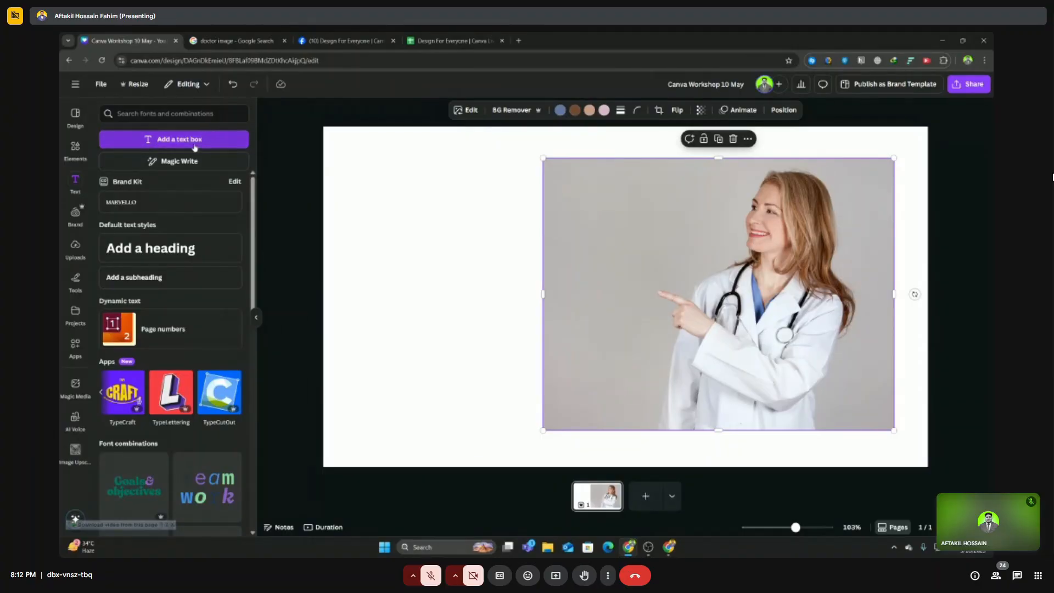
pyautogui.click(164, 140)
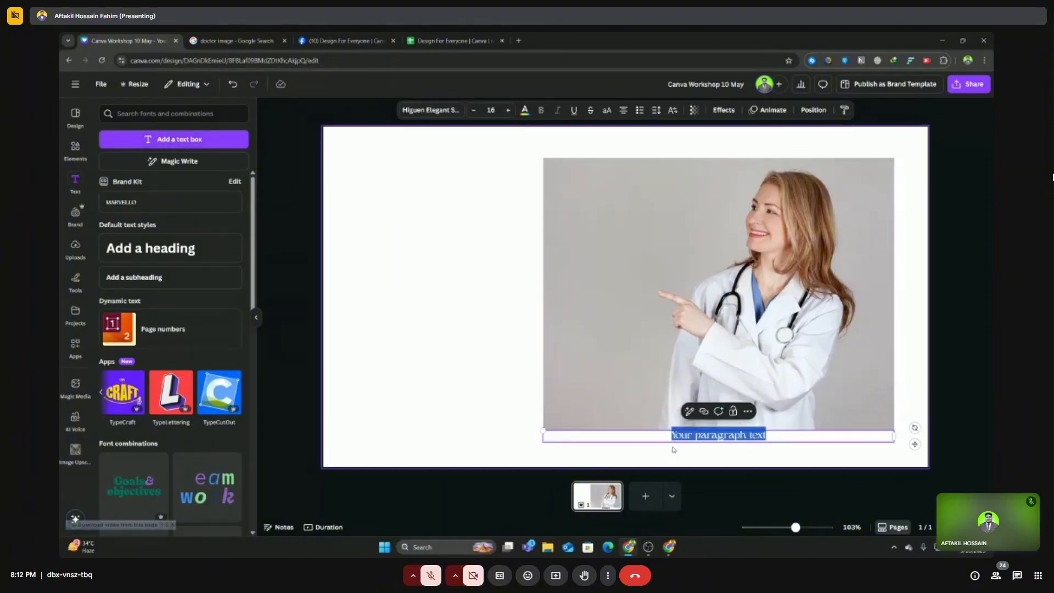
pyautogui.click(686, 458)
pyautogui.moveTo(702, 438); pyautogui.dragTo(467, 205)
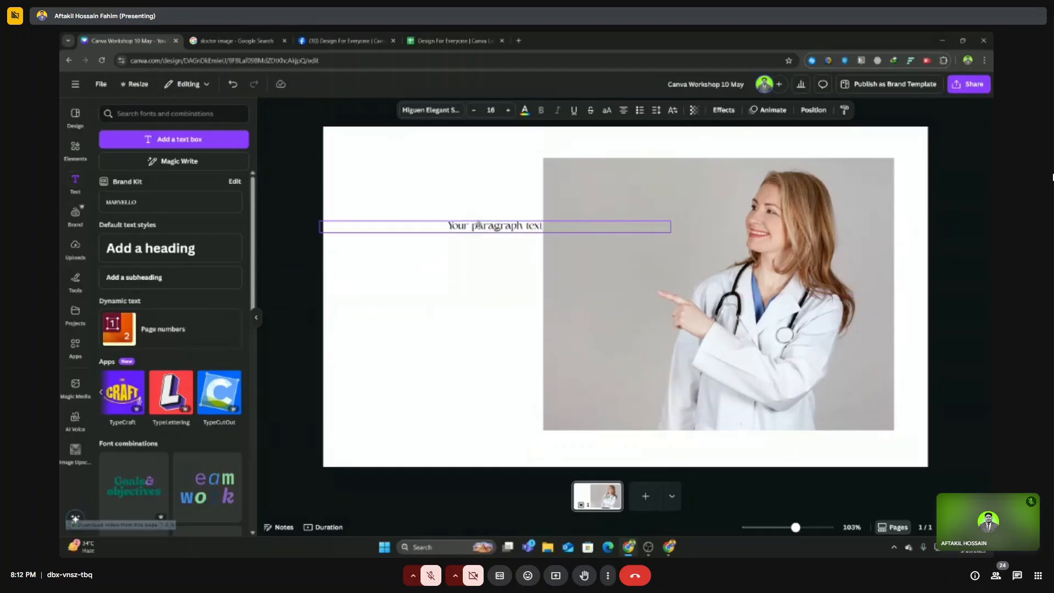
pyautogui.moveTo(673, 226); pyautogui.dragTo(482, 238)
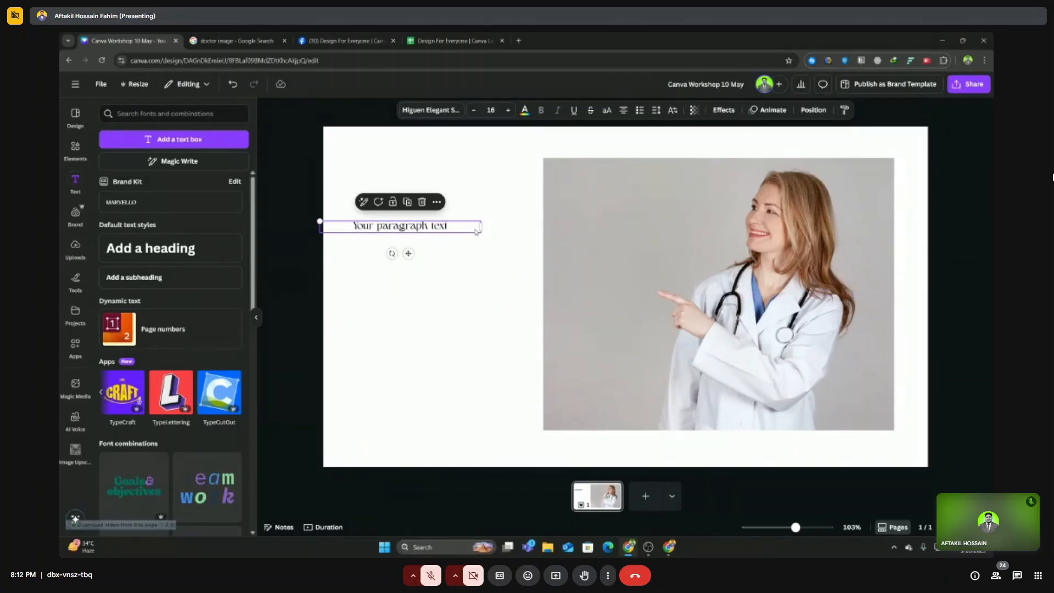
# Enlarge the placeholder text to size 63.9 and position it at the left of the page beside the doctor photo.
pyautogui.scroll(5, 469, 228)
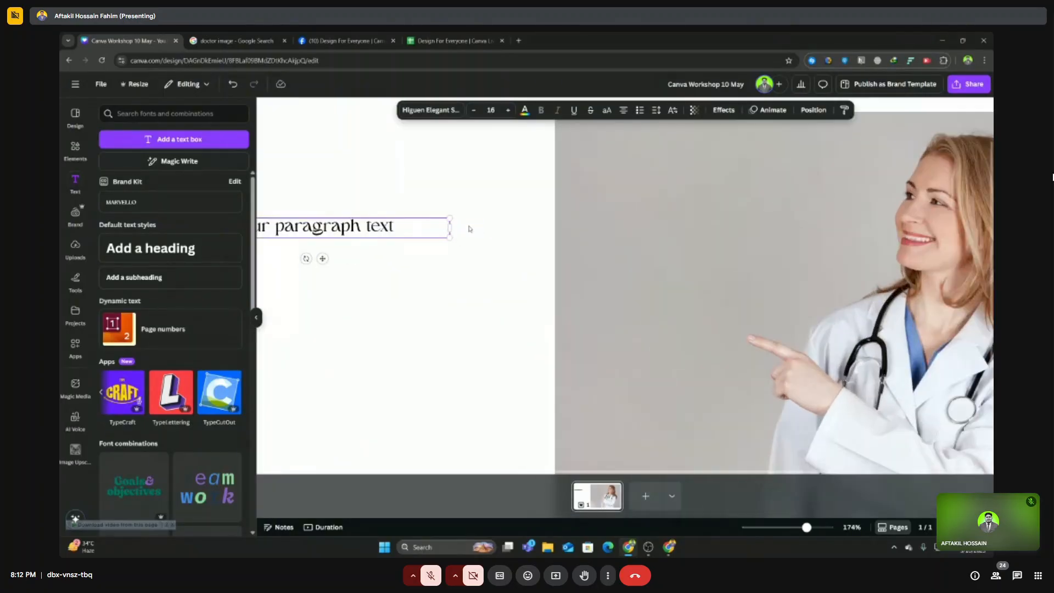
pyautogui.scroll(-5, 470, 228)
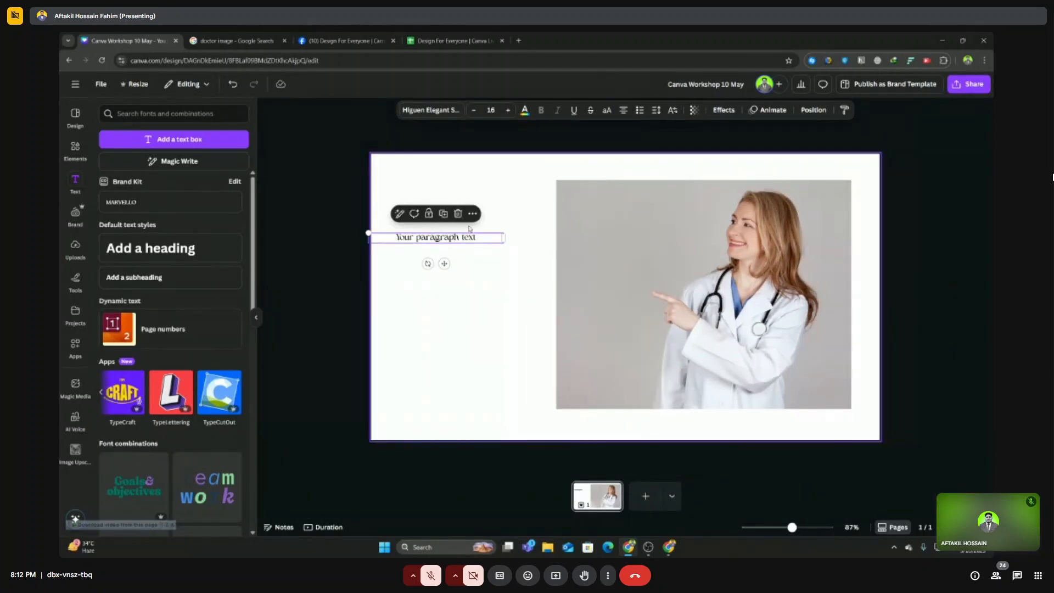
pyautogui.scroll(5, 469, 228)
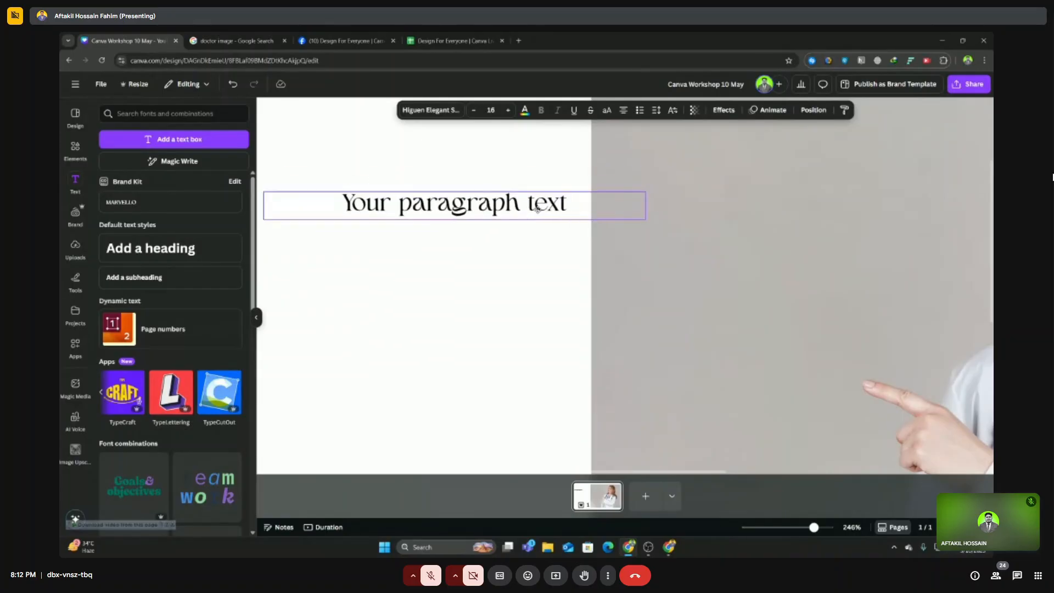
pyautogui.scroll(-3, 537, 208)
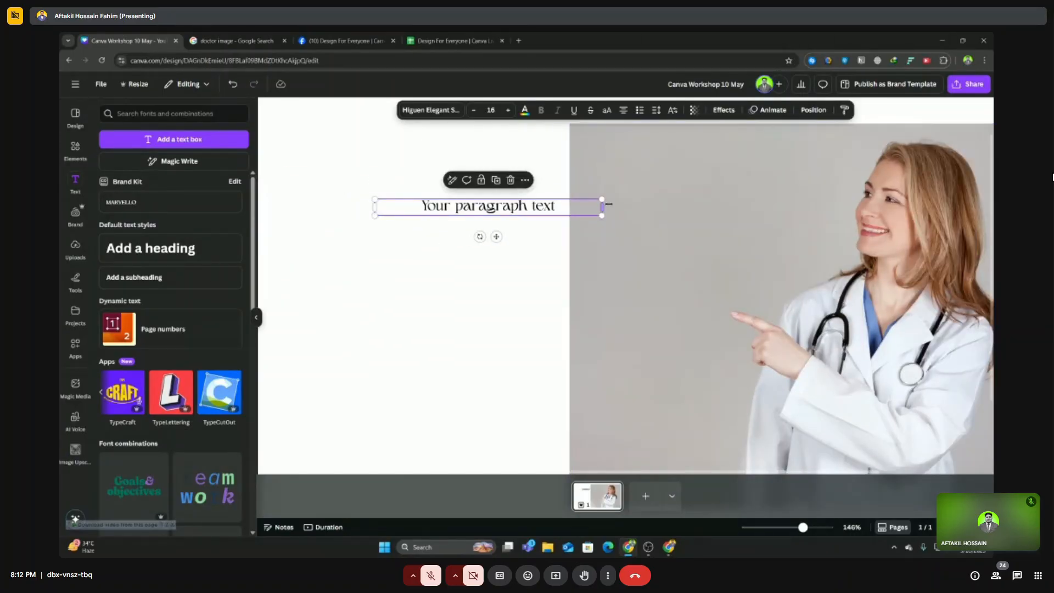
pyautogui.moveTo(602, 207); pyautogui.dragTo(687, 418)
pyautogui.scroll(-3, 587, 338)
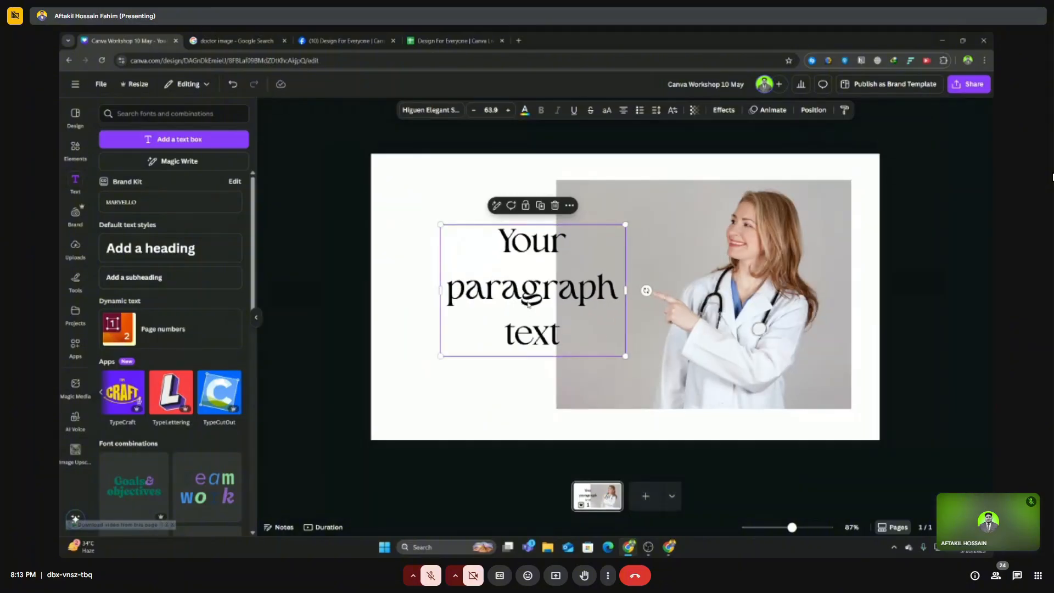
pyautogui.moveTo(528, 305); pyautogui.dragTo(488, 299)
# Replace the placeholder paragraph text with "Doctor".
pyautogui.doubleClick(487, 270)
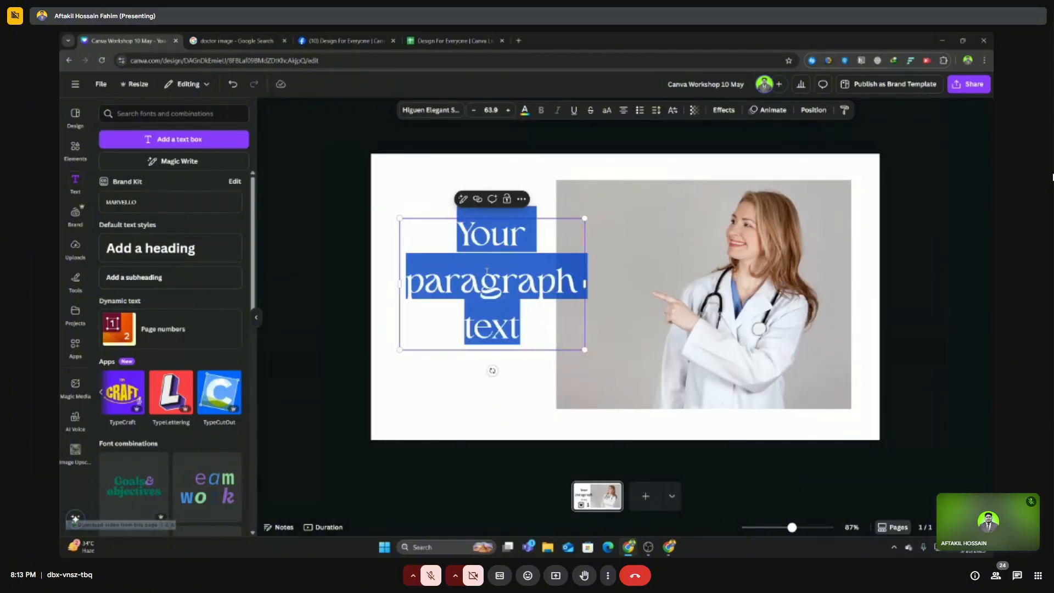
pyautogui.write('Doctor')
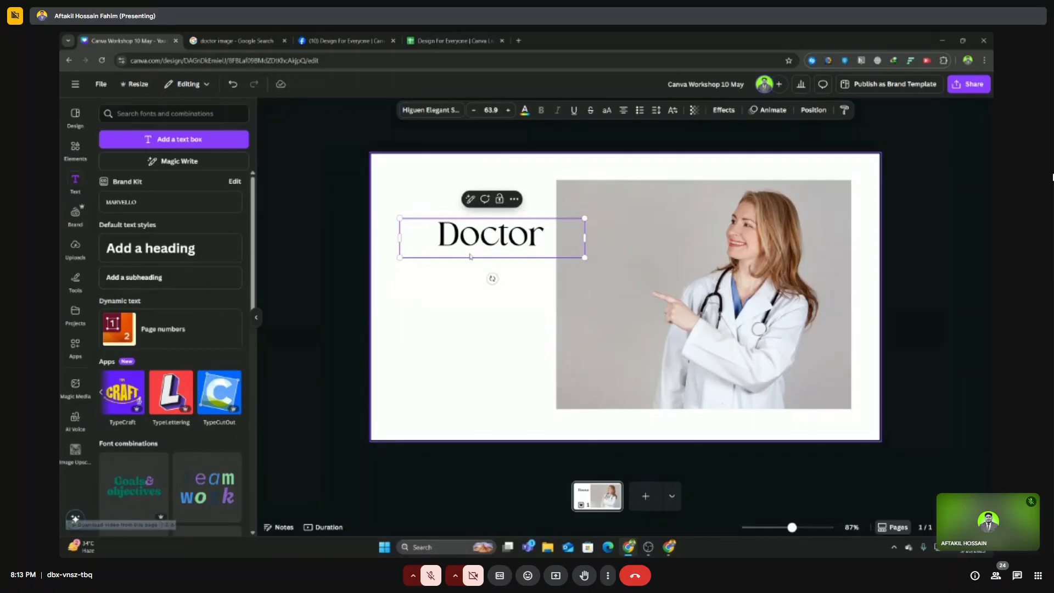
pyautogui.click(448, 307)
# Replace the heading text beside the photo with the presenter's first name.
pyautogui.doubleClick(480, 236)
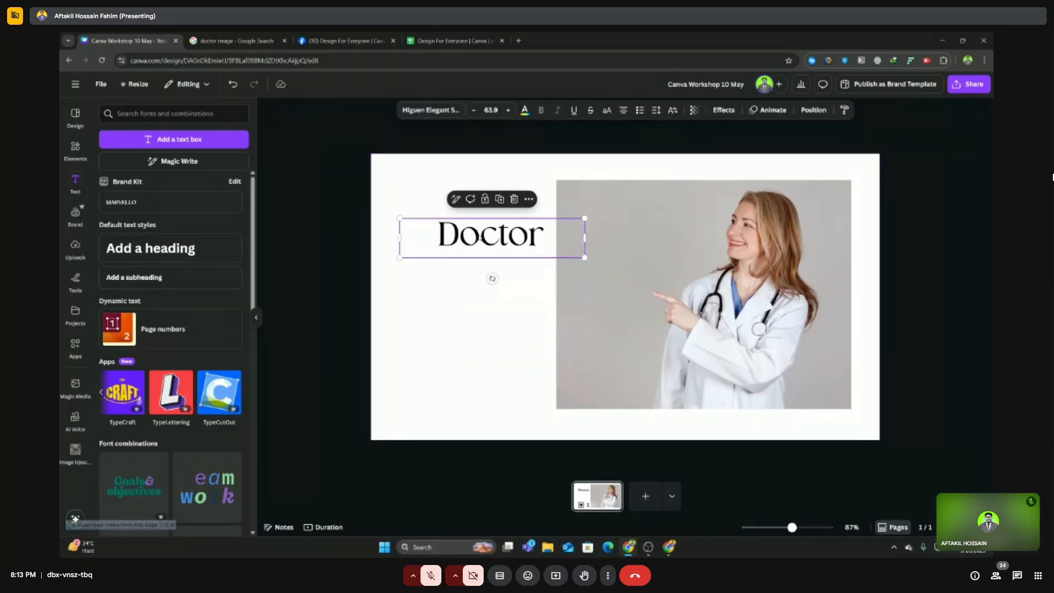
pyautogui.write('Aftakil')
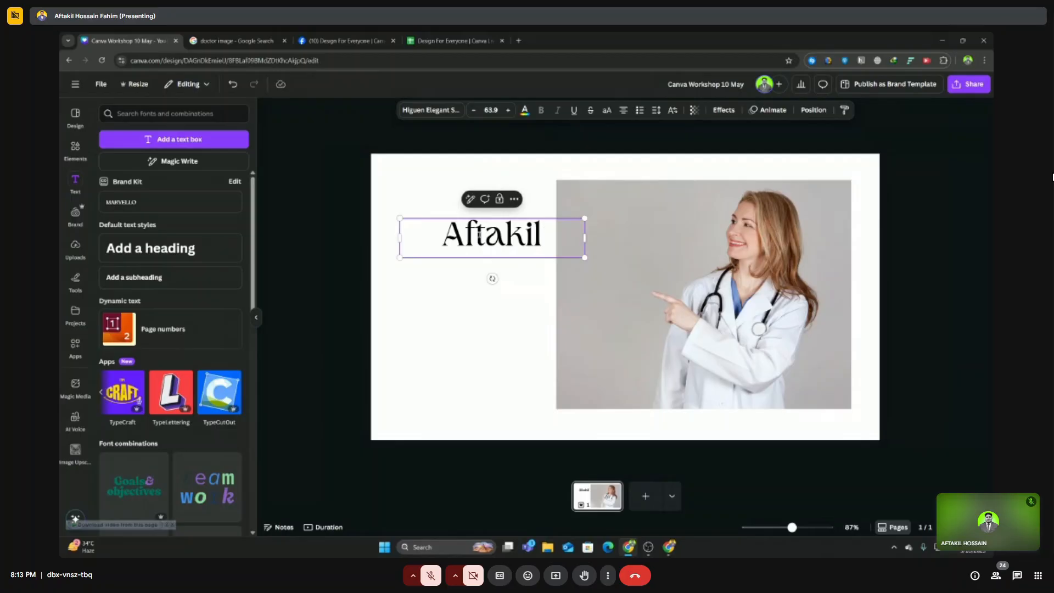
pyautogui.press('Escape')
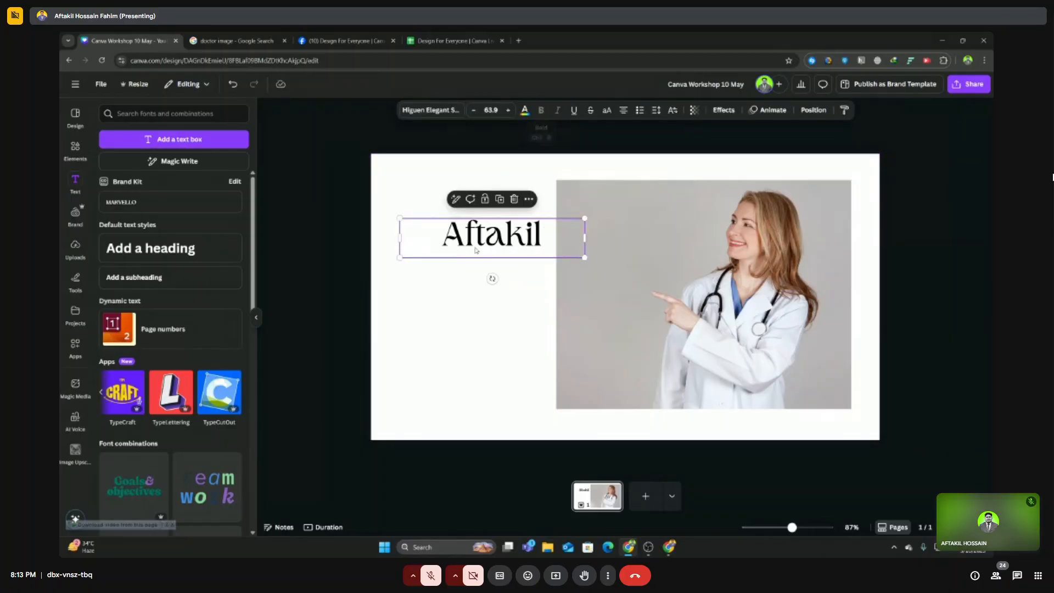
# Set the name text in Poppins Bold and shift it slightly down and to the left.
pyautogui.click(430, 112)
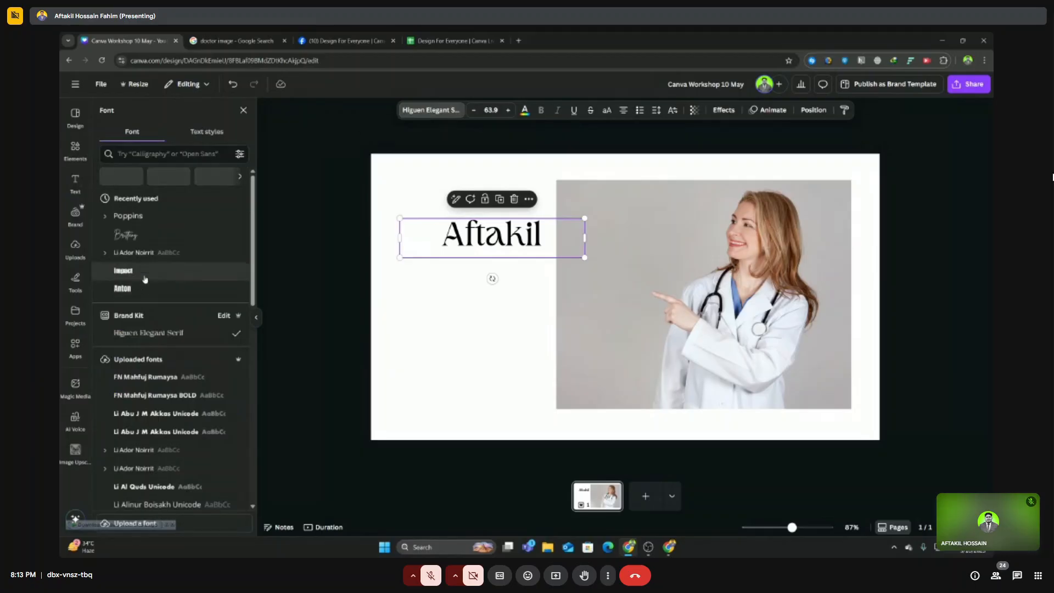
pyautogui.click(117, 376)
pyautogui.scroll(-3, 132, 370)
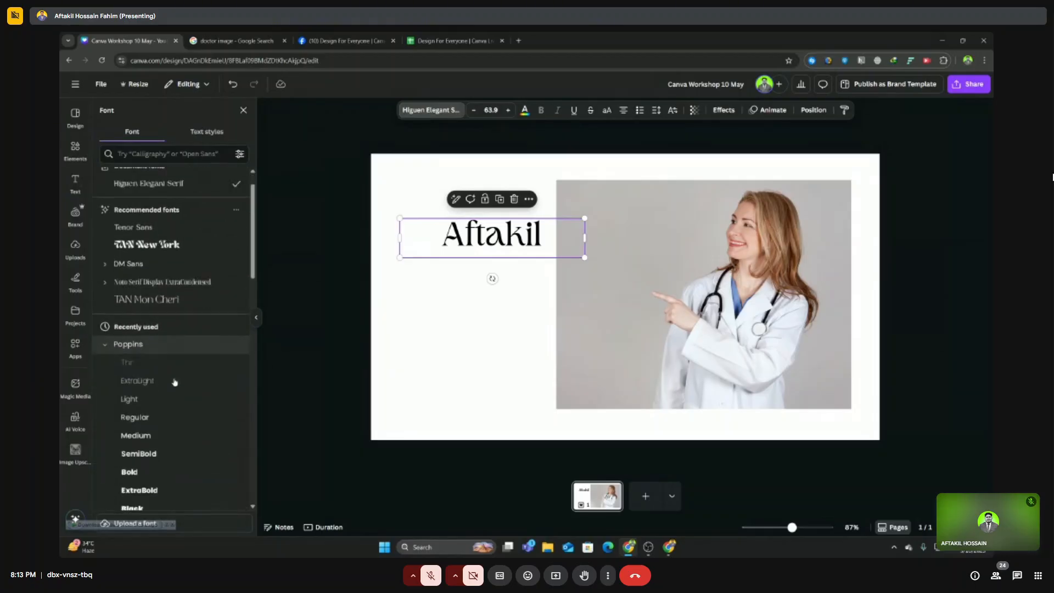
pyautogui.click(141, 418)
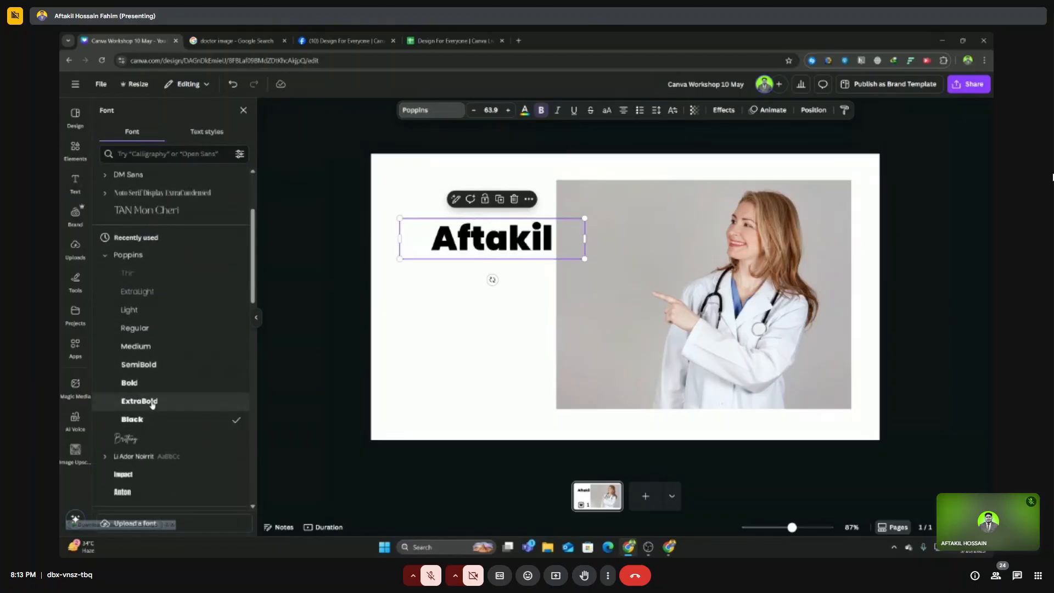
pyautogui.click(130, 382)
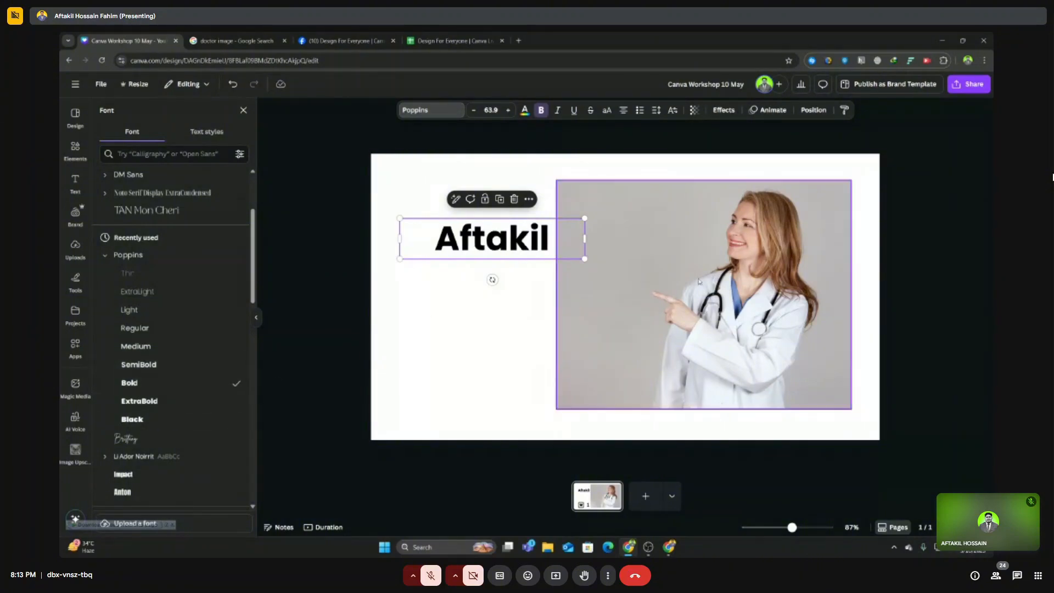
pyautogui.moveTo(517, 242); pyautogui.dragTo(494, 248)
pyautogui.click(445, 324)
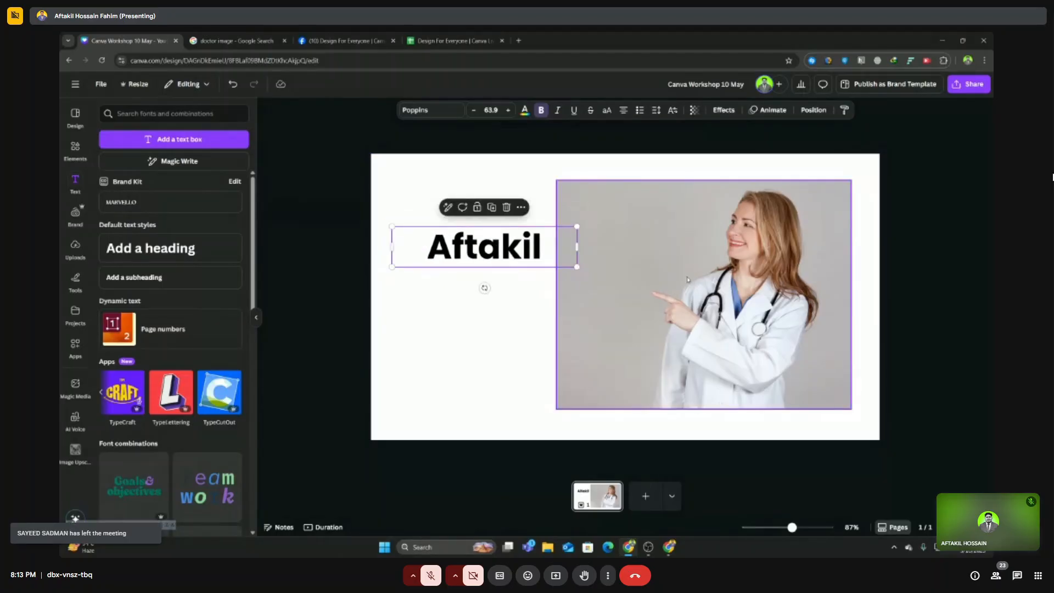
# Move the doctor photo toward the page's upper-right corner and crop away part of its empty left side.
pyautogui.moveTo(689, 257); pyautogui.dragTo(710, 243)
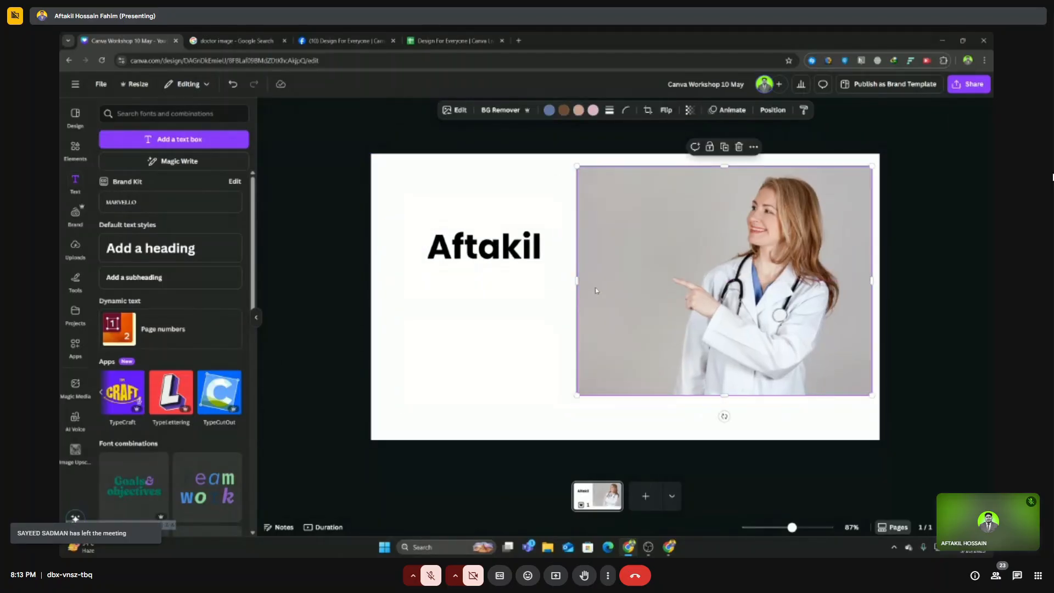
pyautogui.moveTo(577, 280); pyautogui.dragTo(695, 258)
pyautogui.click(619, 309)
# Move the name text higher on the page and enlarge it to size 69.5.
pyautogui.click(507, 284)
pyautogui.moveTo(441, 247); pyautogui.dragTo(459, 216)
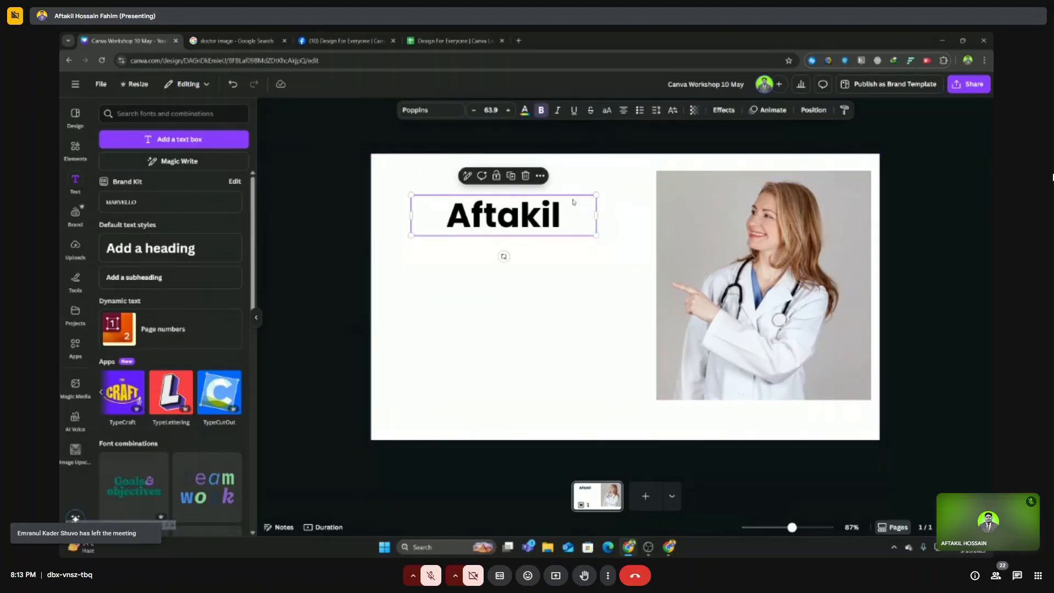
pyautogui.moveTo(598, 237)
pyautogui.mouseDown()
pyautogui.moveTo(644, 276)
pyautogui.moveTo(651, 263)
pyautogui.moveTo(601, 245)
pyautogui.mouseUp()
# Try italic, underline, strikethrough and uppercase on the name text, switching each one off again.
pyautogui.click(558, 111)
pyautogui.click(558, 110)
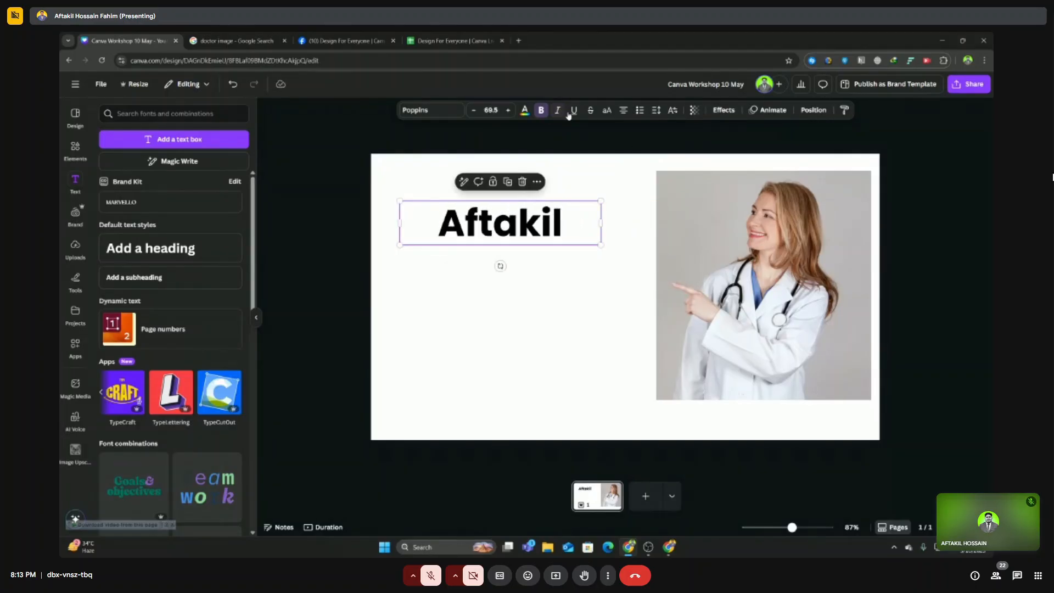
pyautogui.click(574, 110)
pyautogui.click(590, 111)
pyautogui.click(574, 110)
pyautogui.click(591, 110)
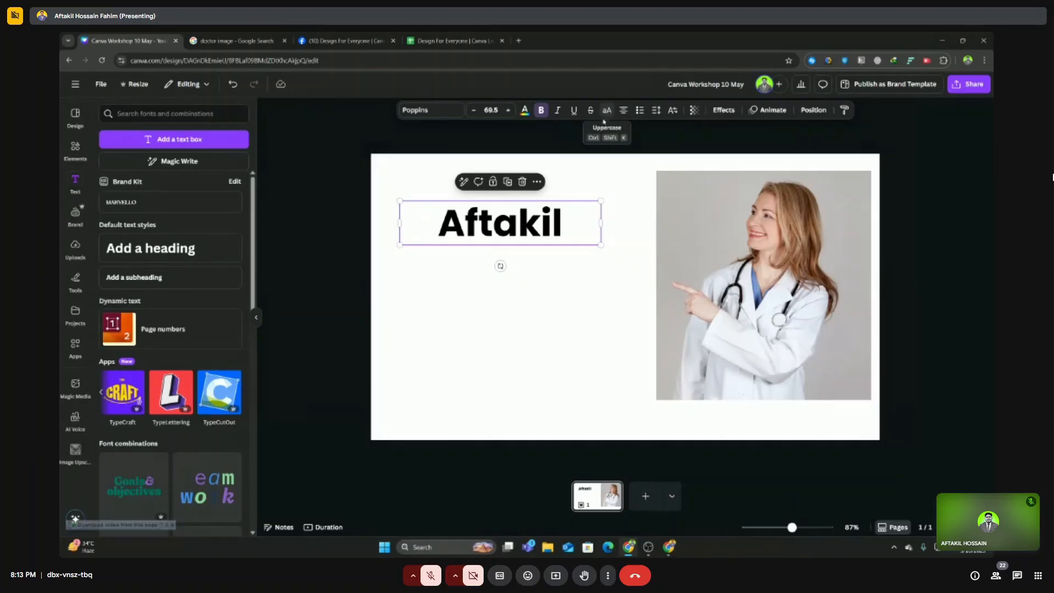
pyautogui.click(510, 273)
pyautogui.click(458, 224)
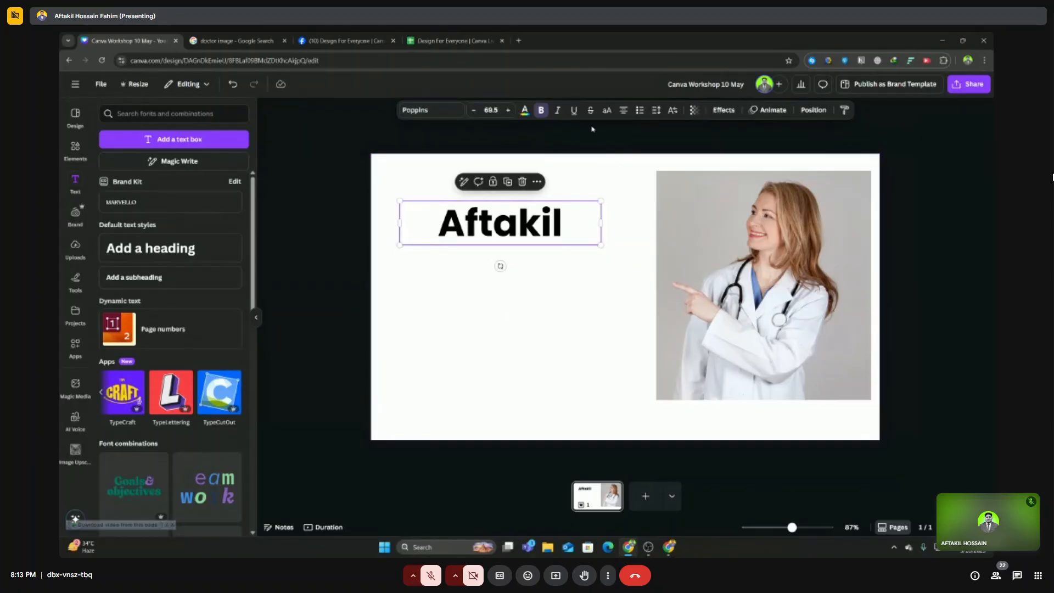
pyautogui.click(607, 112)
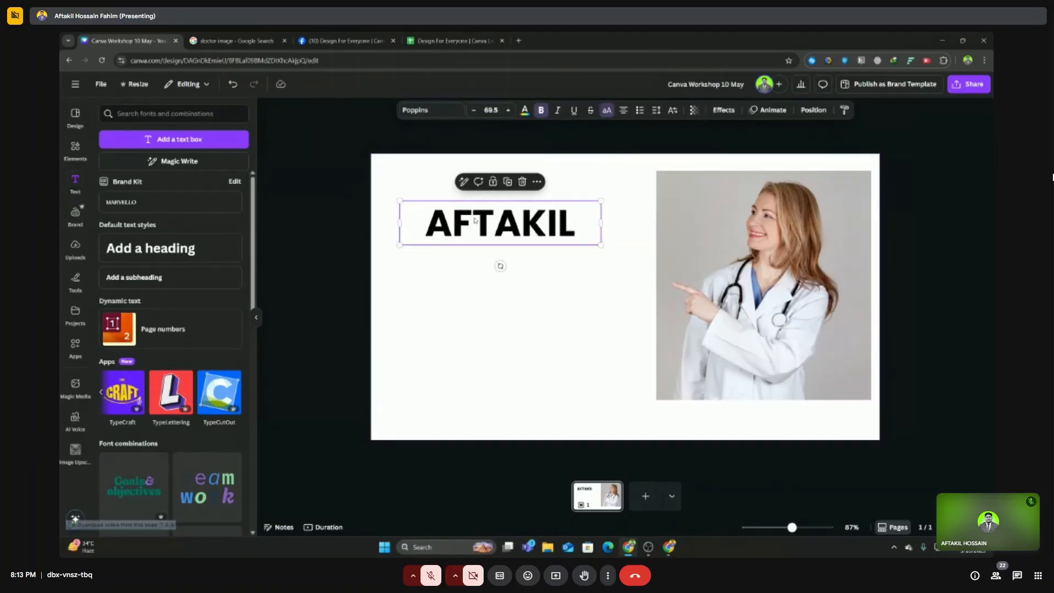
pyautogui.click(606, 112)
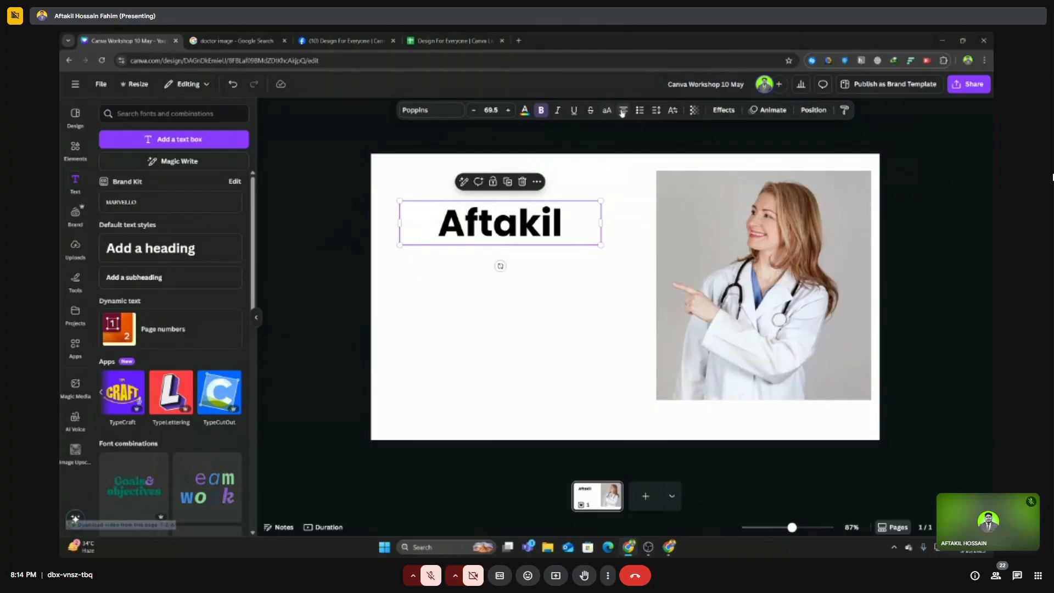
# Nudge the name text, try left and right alignment on it and return it to centred.
pyautogui.moveTo(528, 227); pyautogui.dragTo(535, 228)
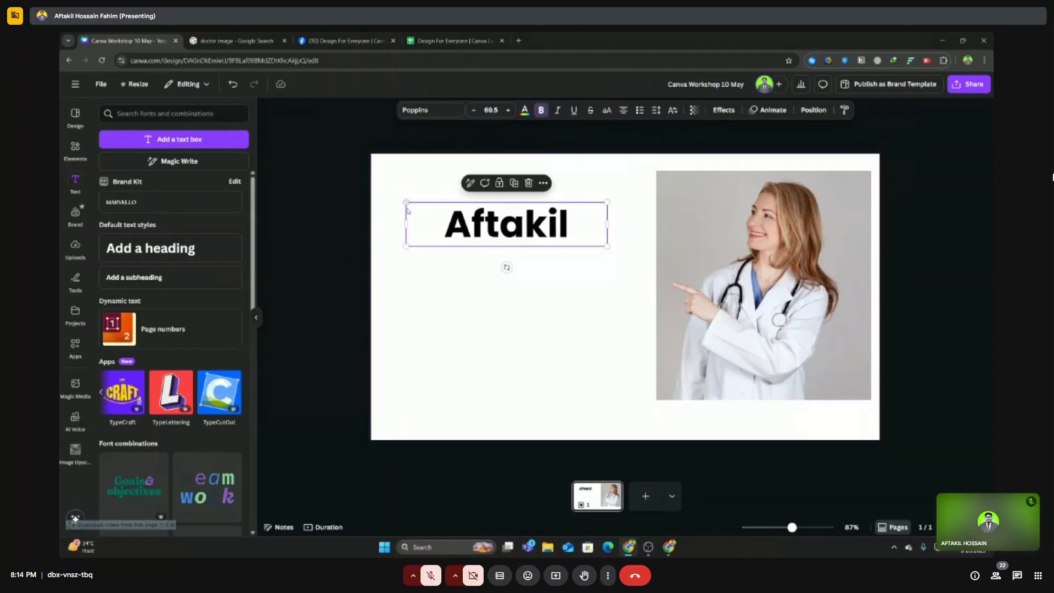
pyautogui.keyDown('ctrl'); pyautogui.scroll(4, 570, 205); pyautogui.keyUp('ctrl')
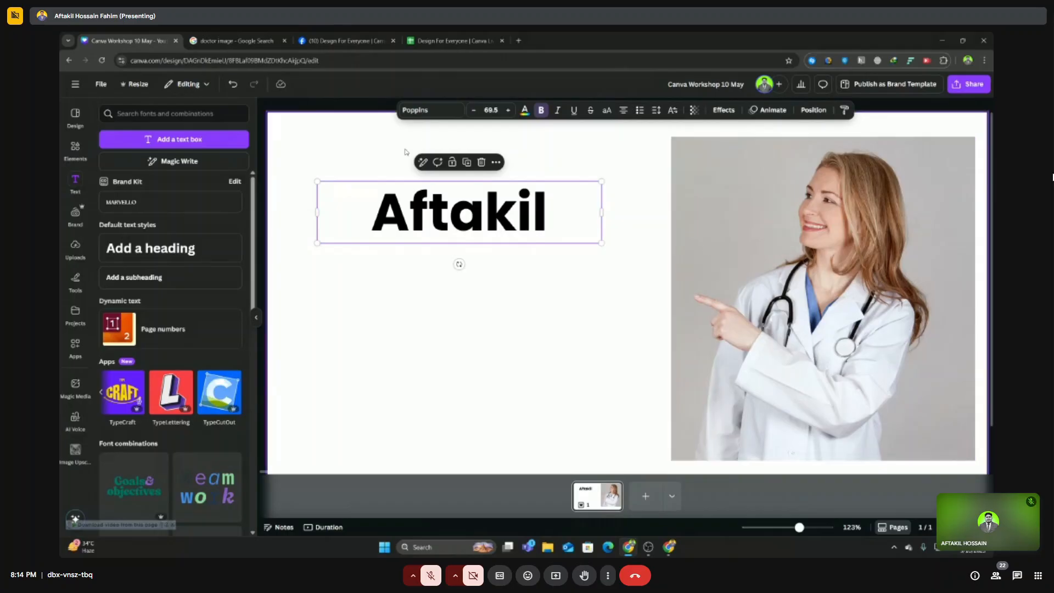
pyautogui.moveTo(427, 203); pyautogui.dragTo(427, 221)
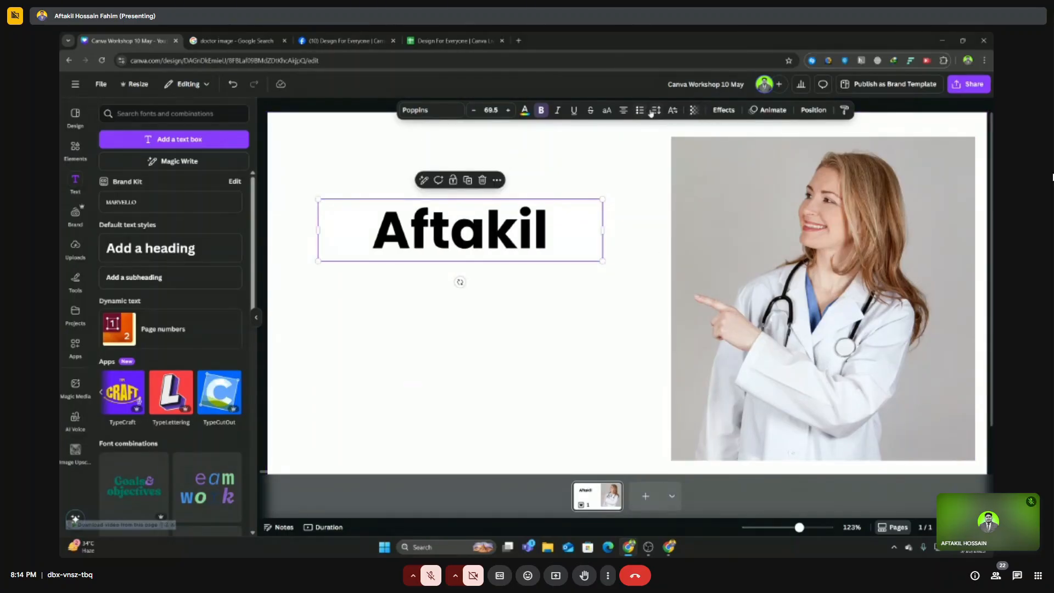
pyautogui.click(623, 111)
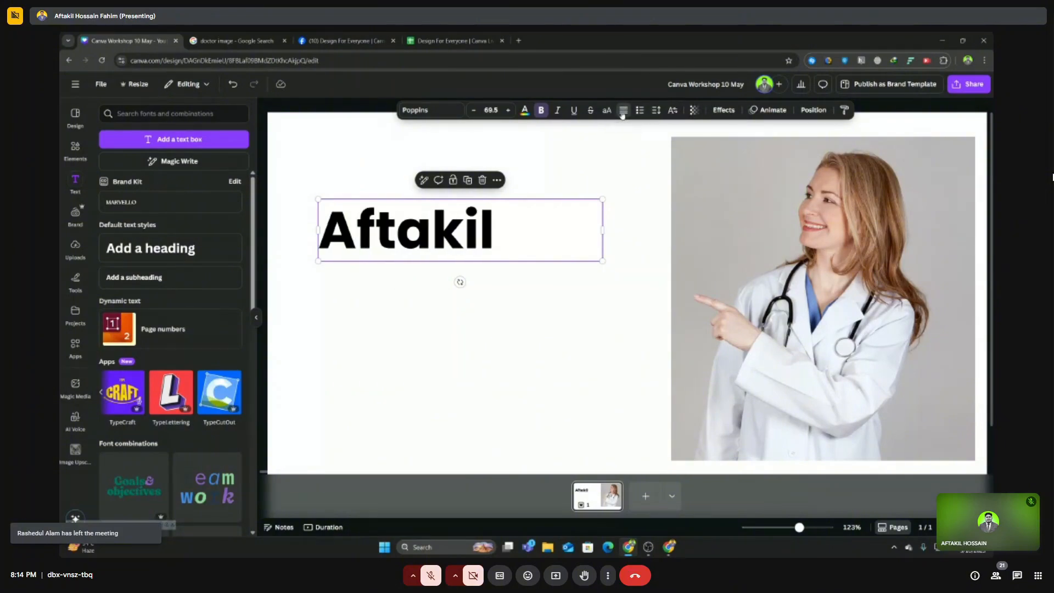
pyautogui.click(623, 111)
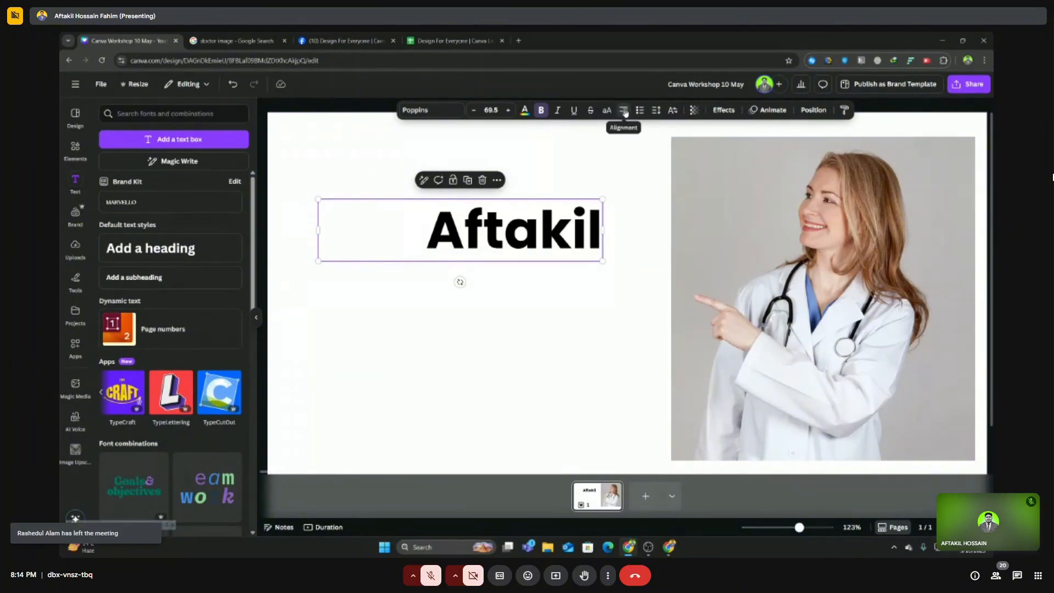
pyautogui.click(623, 111)
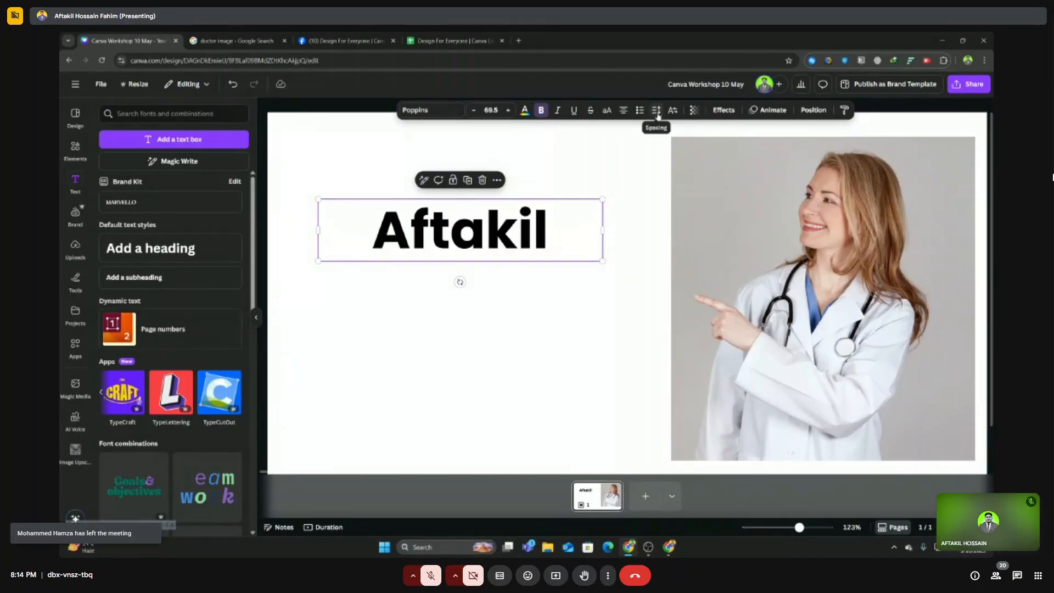
# Move the name text slightly higher and give it a Shadow effect with offset 28 and direction 34.
pyautogui.moveTo(470, 264); pyautogui.dragTo(472, 249)
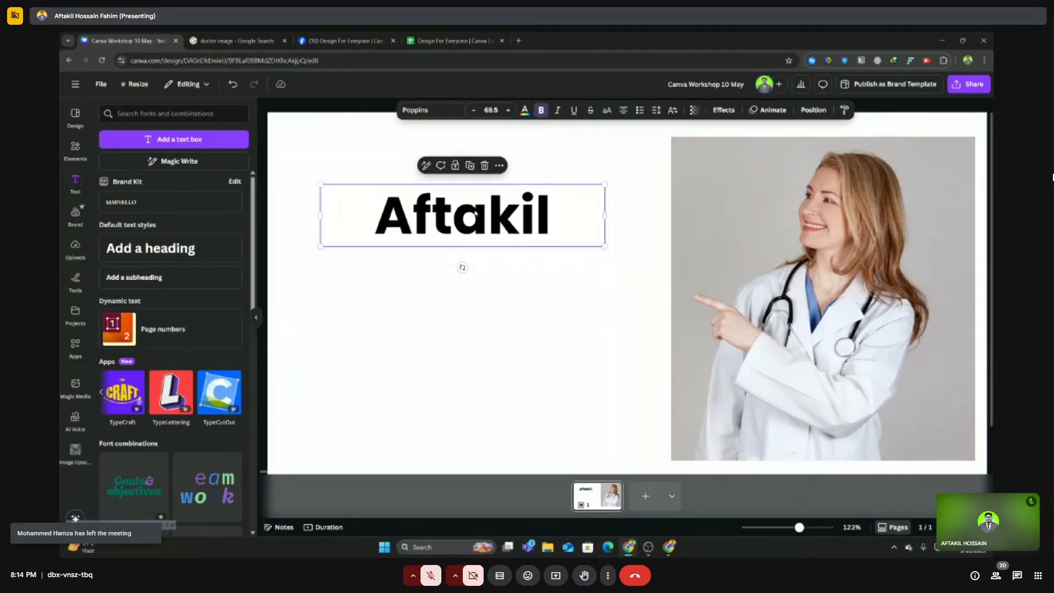
pyautogui.scroll(-2, 484, 258)
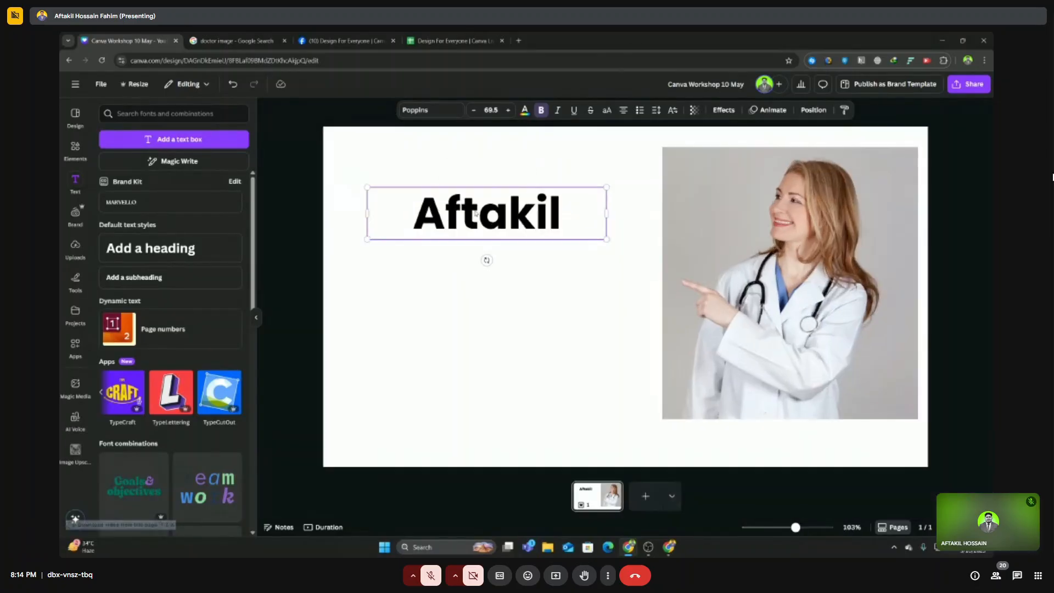
pyautogui.click(722, 112)
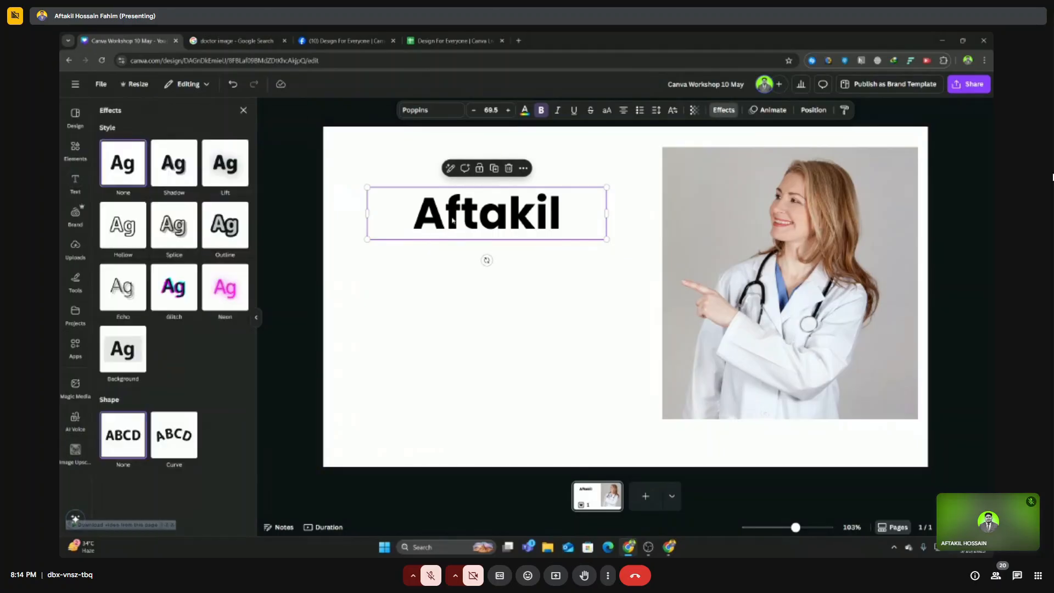
pyautogui.moveTo(486, 259); pyautogui.dragTo(488, 248)
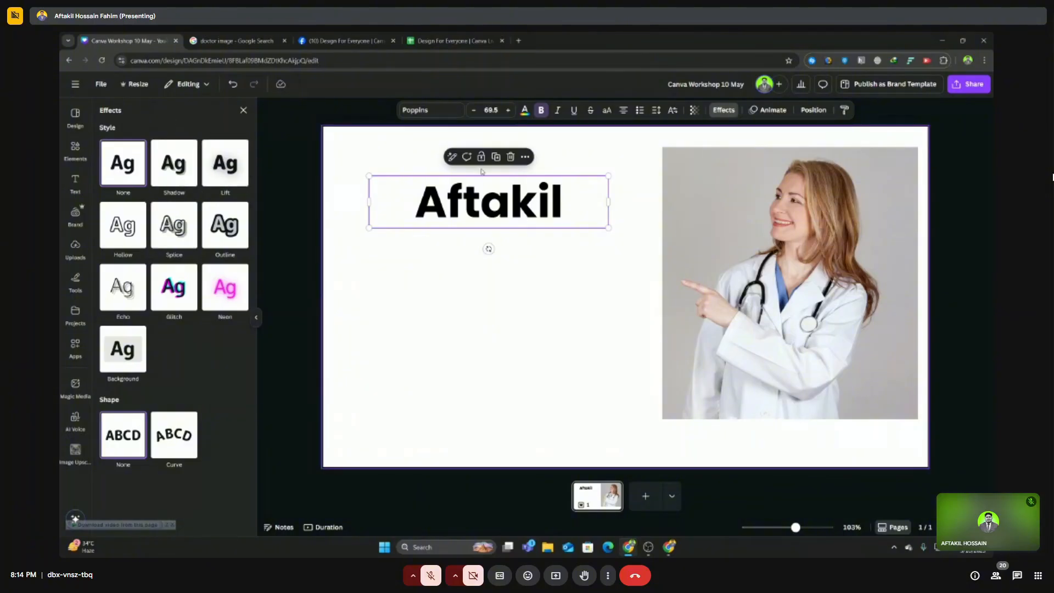
pyautogui.scroll(5, 489, 203)
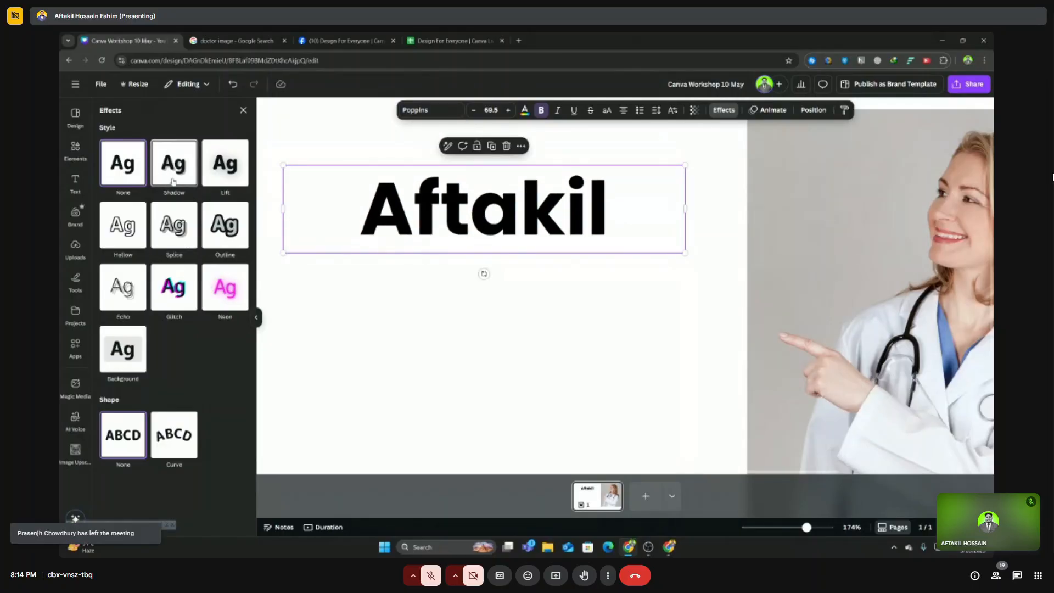
pyautogui.click(172, 168)
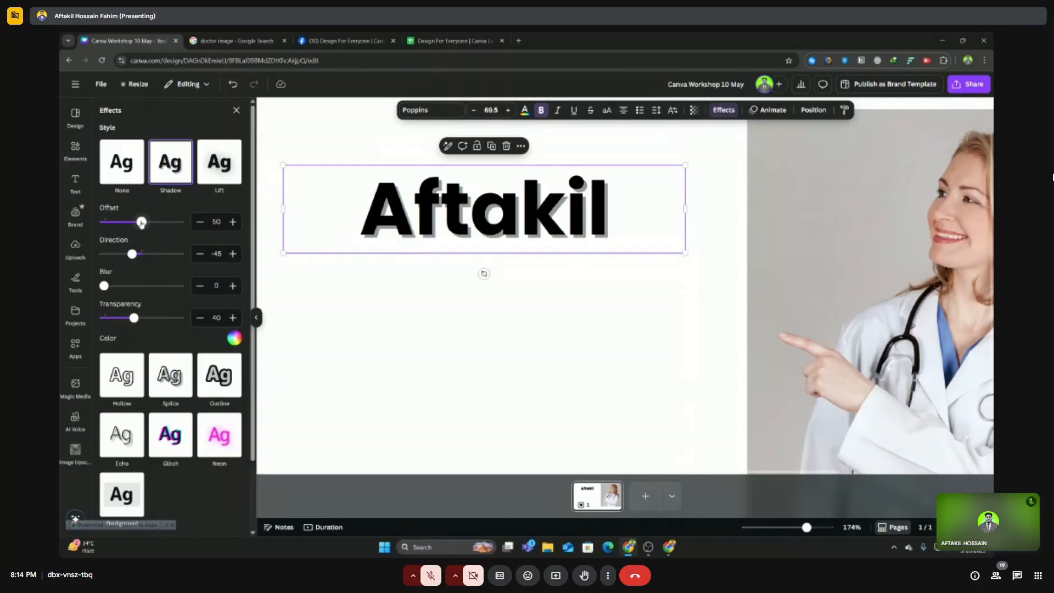
pyautogui.moveTo(141, 222)
pyautogui.mouseDown()
pyautogui.moveTo(153, 221)
pyautogui.moveTo(104, 221)
pyautogui.moveTo(149, 220)
pyautogui.moveTo(140, 221)
pyautogui.moveTo(137, 256)
pyautogui.moveTo(159, 254)
pyautogui.moveTo(121, 255)
pyautogui.moveTo(234, 255)
pyautogui.moveTo(138, 254)
pyautogui.moveTo(210, 266)
pyautogui.moveTo(140, 254)
pyautogui.moveTo(162, 258)
pyautogui.moveTo(125, 223)
pyautogui.mouseUp()
pyautogui.scroll(2, 360, 194)
pyautogui.scroll(2, 360, 194)
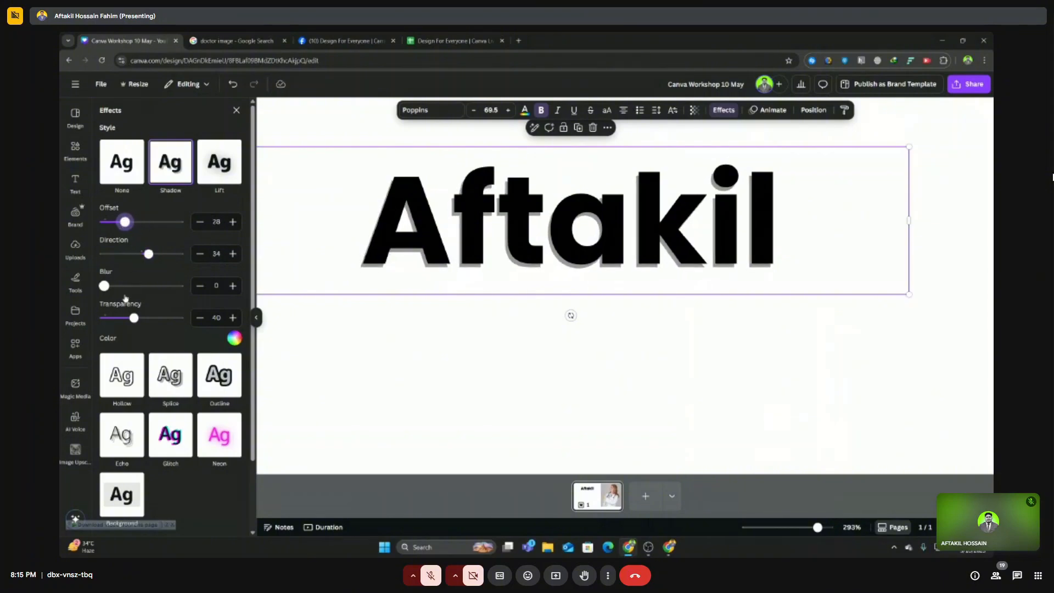
# Set the name text's shadow transparency to 50 and its shadow color to light blue #CBE4FF.
pyautogui.moveTo(132, 321)
pyautogui.mouseDown()
pyautogui.moveTo(176, 321)
pyautogui.moveTo(100, 316)
pyautogui.moveTo(126, 314)
pyautogui.mouseUp()
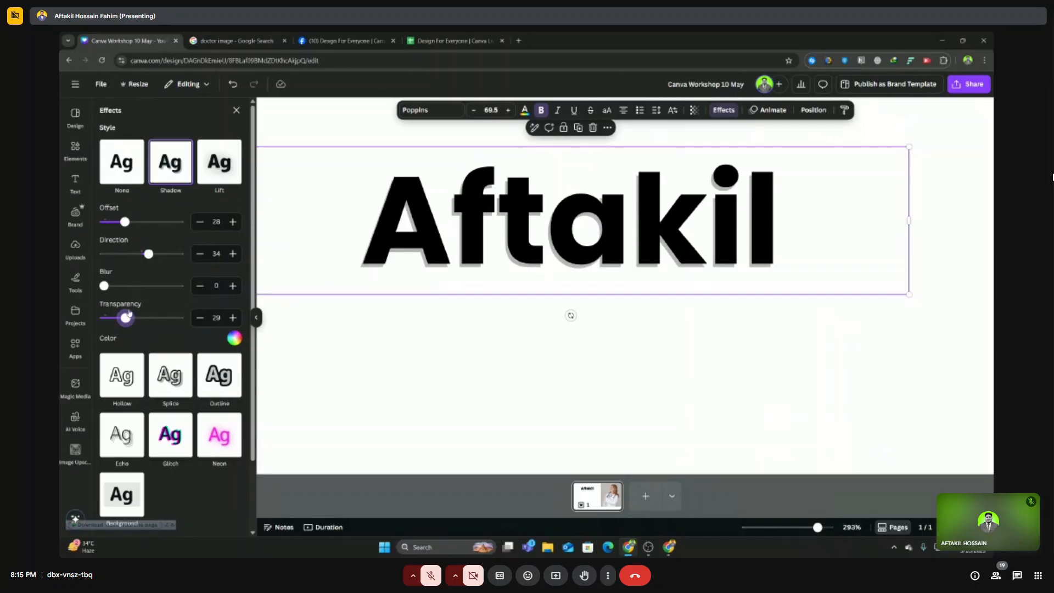
pyautogui.moveTo(128, 314)
pyautogui.mouseDown()
pyautogui.moveTo(193, 328)
pyautogui.moveTo(118, 326)
pyautogui.moveTo(141, 326)
pyautogui.mouseUp()
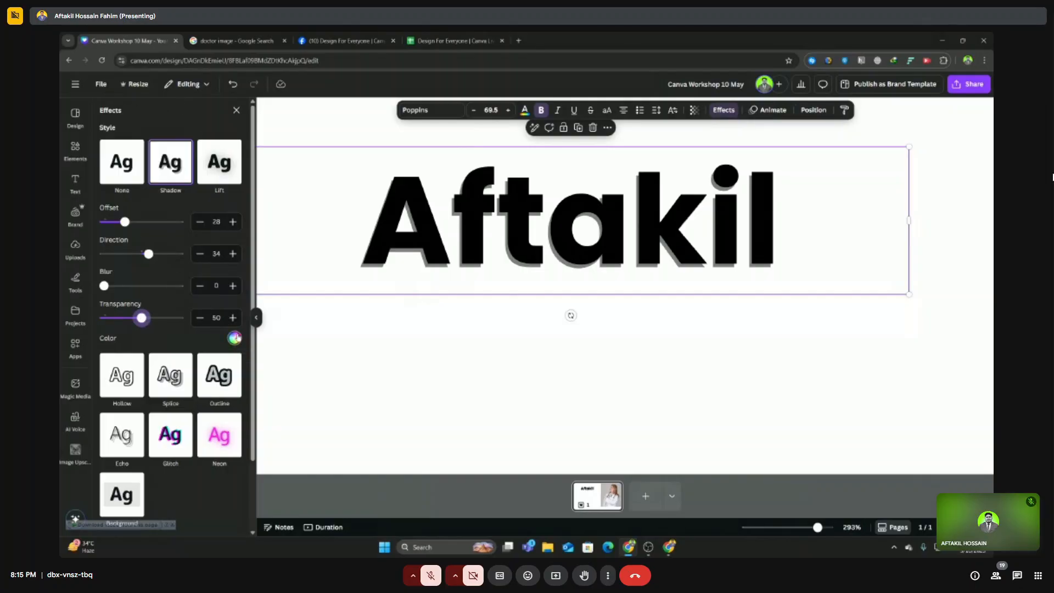
pyautogui.click(235, 339)
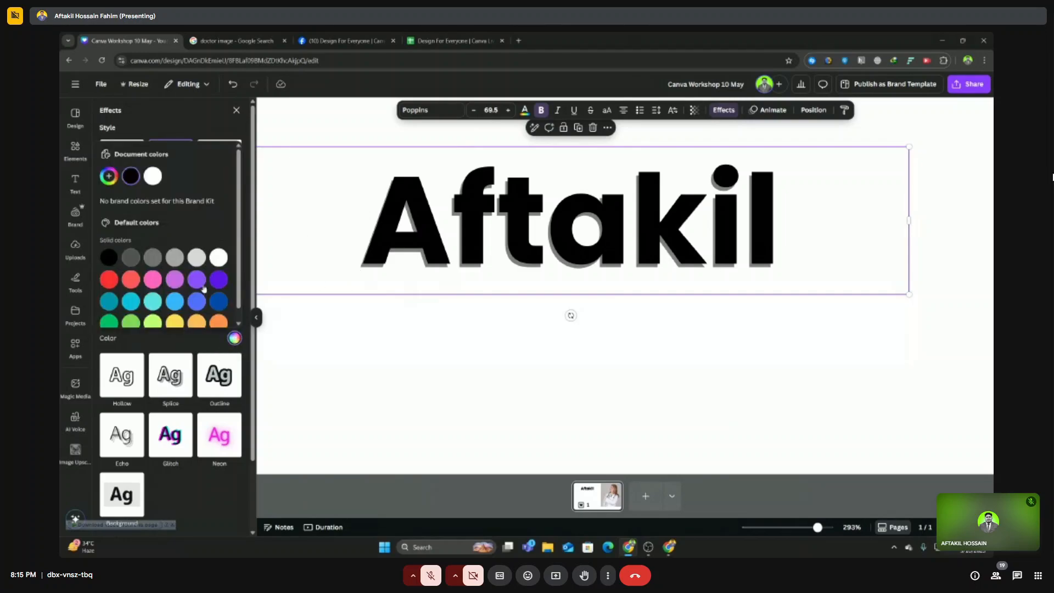
pyautogui.scroll(-1, 176, 294)
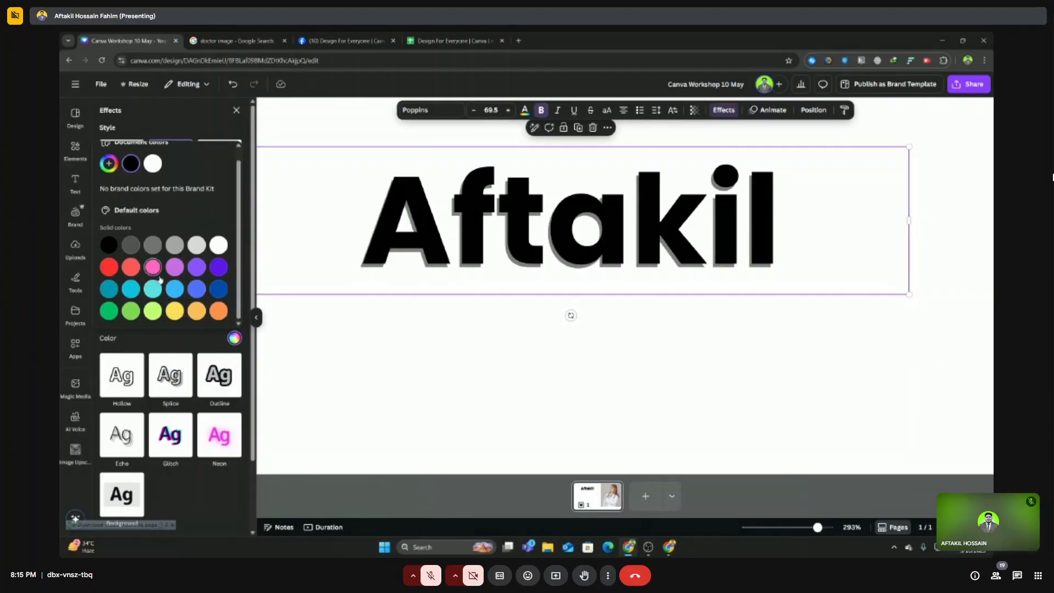
pyautogui.scroll(1, 117, 164)
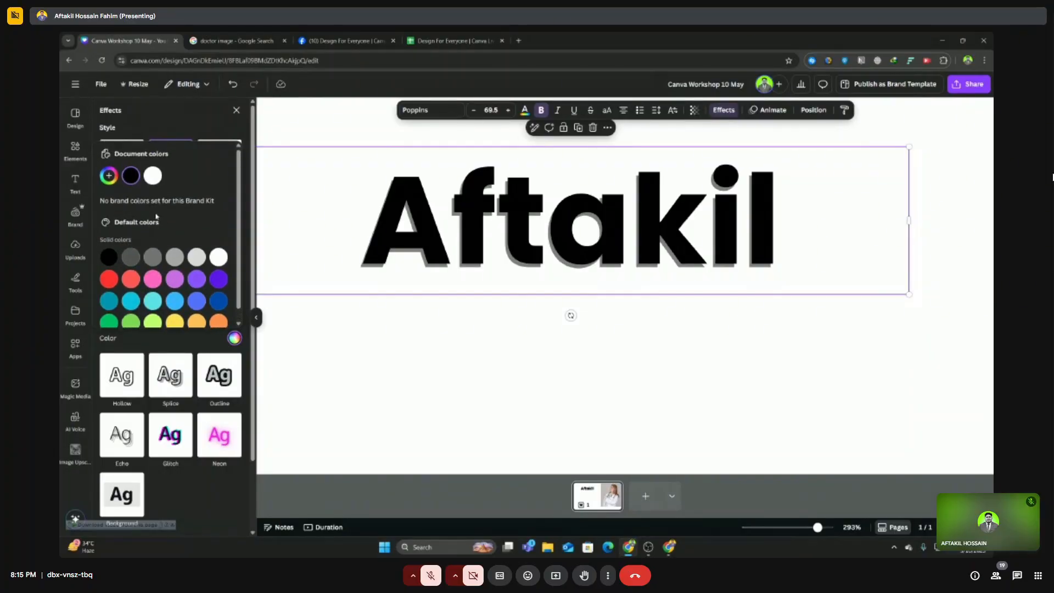
pyautogui.click(109, 175)
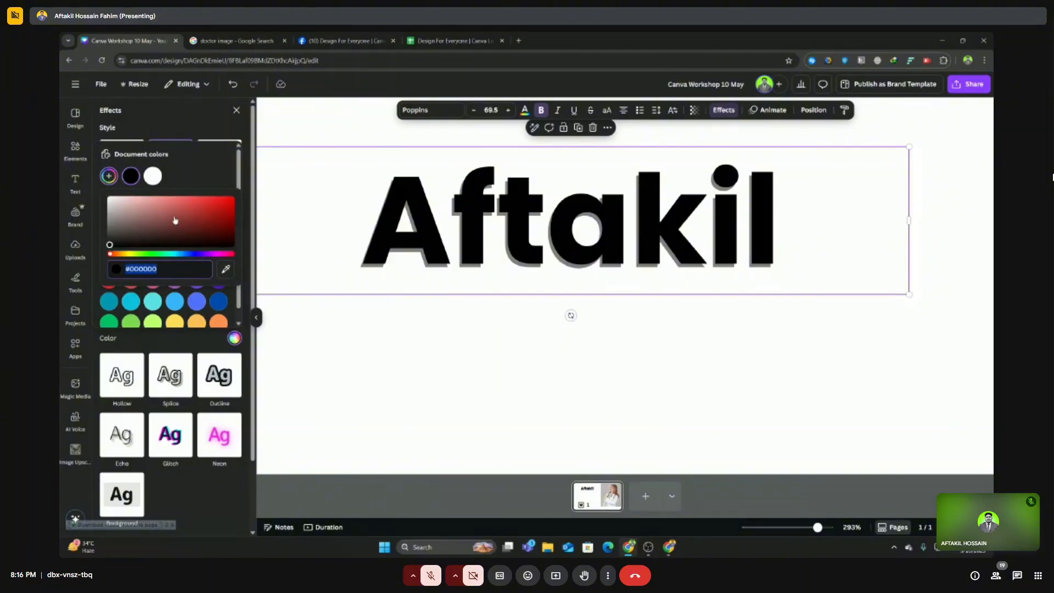
pyautogui.moveTo(163, 256)
pyautogui.mouseDown()
pyautogui.moveTo(177, 258)
pyautogui.moveTo(232, 206)
pyautogui.mouseUp()
pyautogui.moveTo(187, 255); pyautogui.dragTo(189, 254)
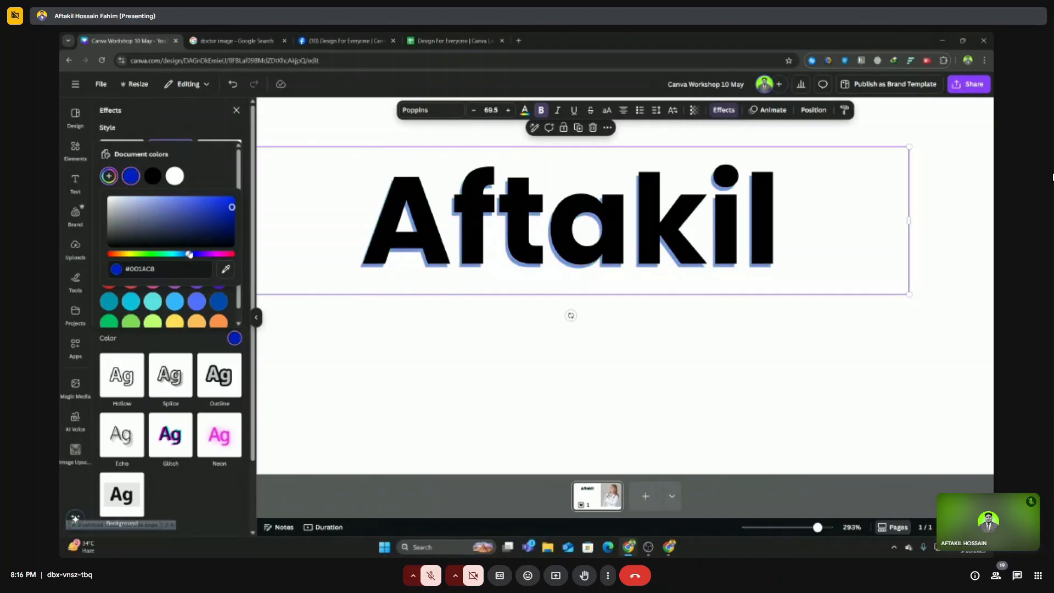
pyautogui.moveTo(168, 205); pyautogui.dragTo(133, 190)
pyautogui.click(181, 255)
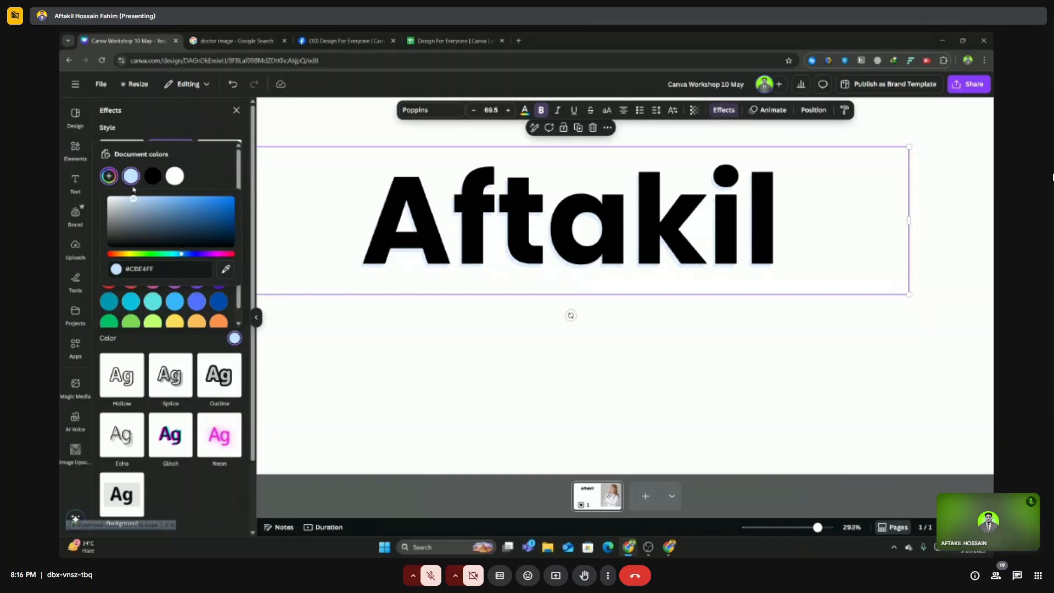
pyautogui.click(495, 314)
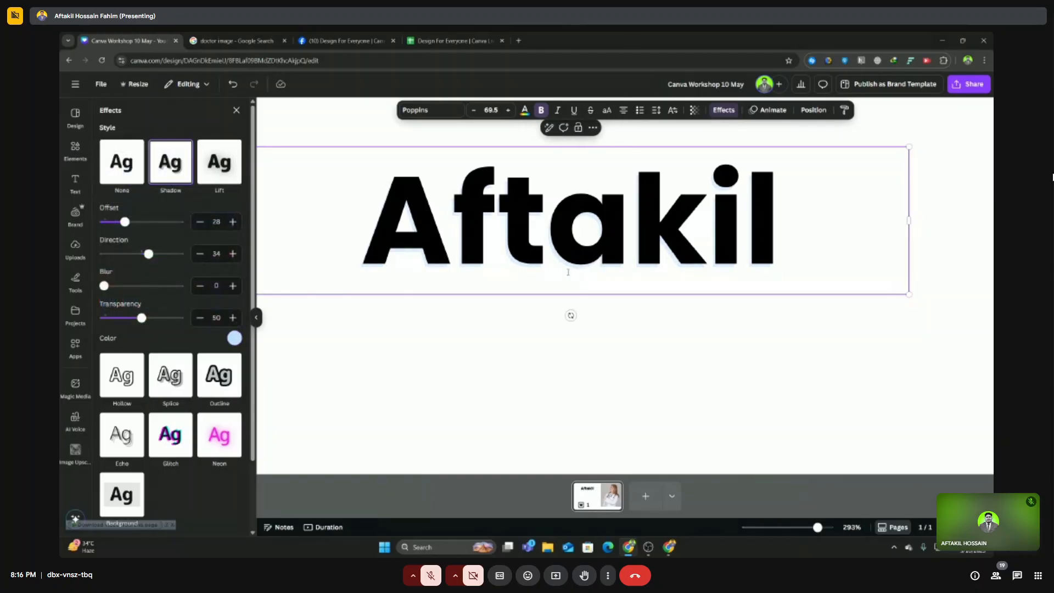
# Inspect the recolored shadow up close and move the name text slightly left and lower on the page.
pyautogui.scroll(-2, 569, 312)
pyautogui.scroll(3, 504, 296)
pyautogui.click(503, 373)
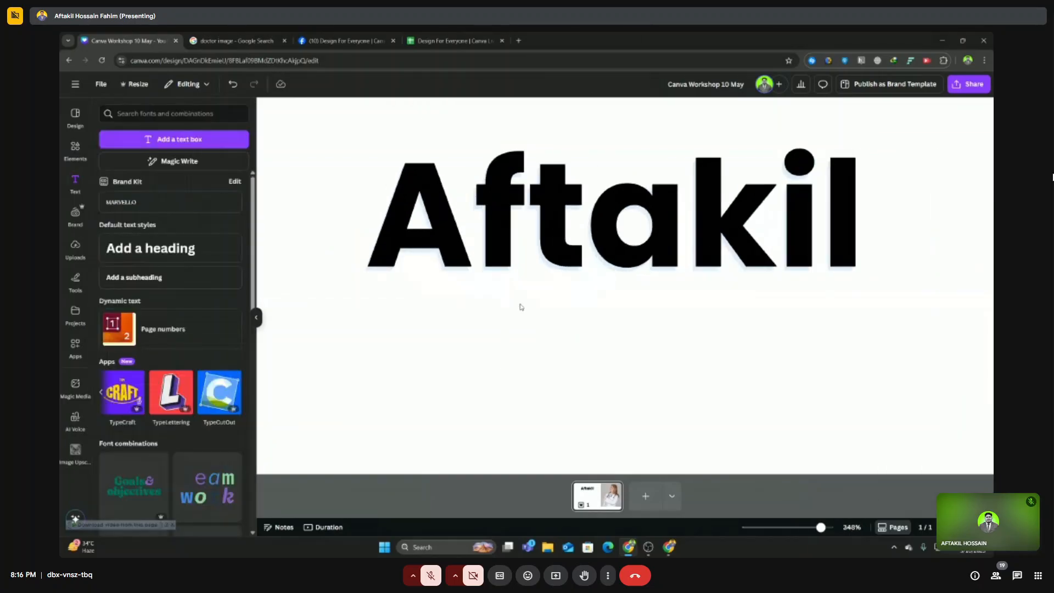
pyautogui.scroll(-3, 521, 307)
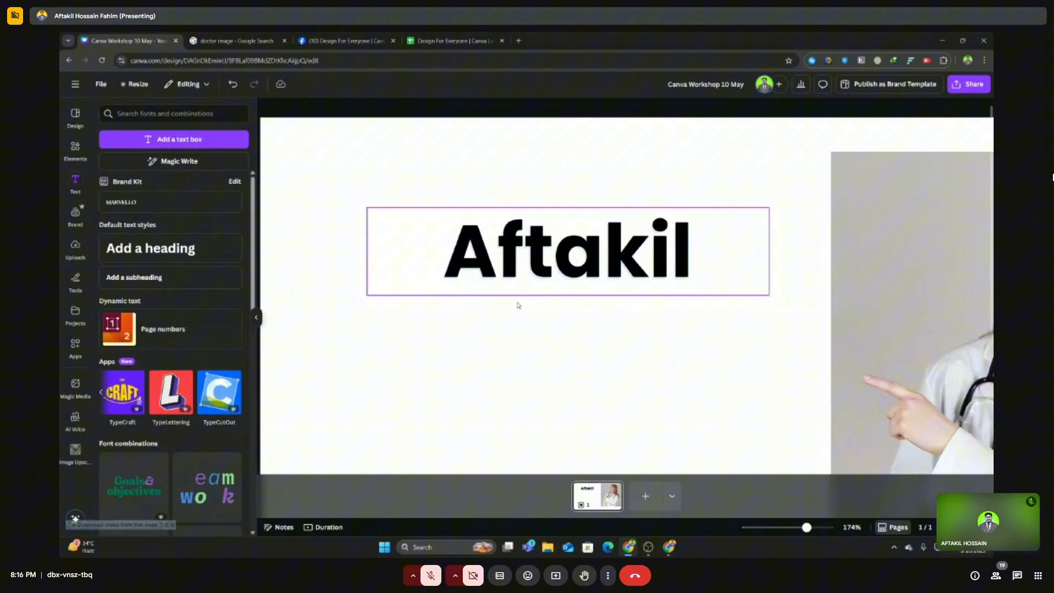
pyautogui.click(511, 258)
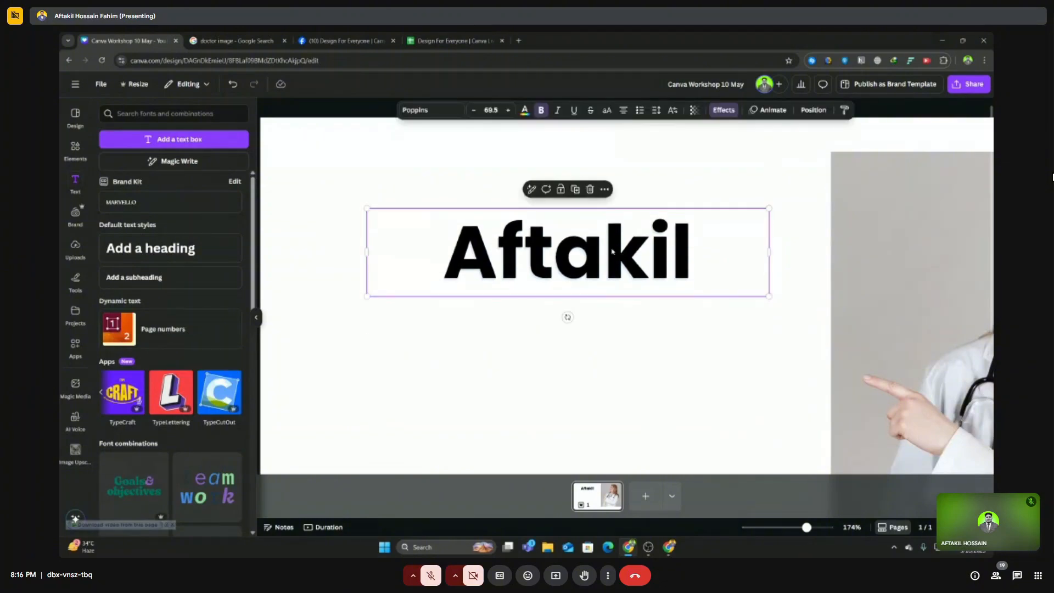
pyautogui.scroll(5, 612, 251)
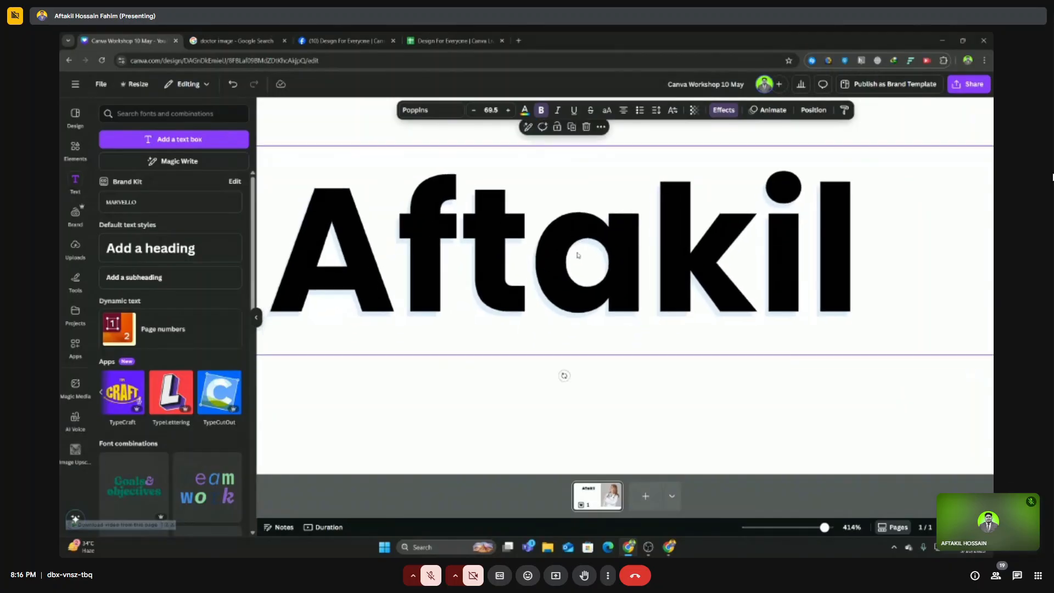
pyautogui.scroll(-5, 577, 254)
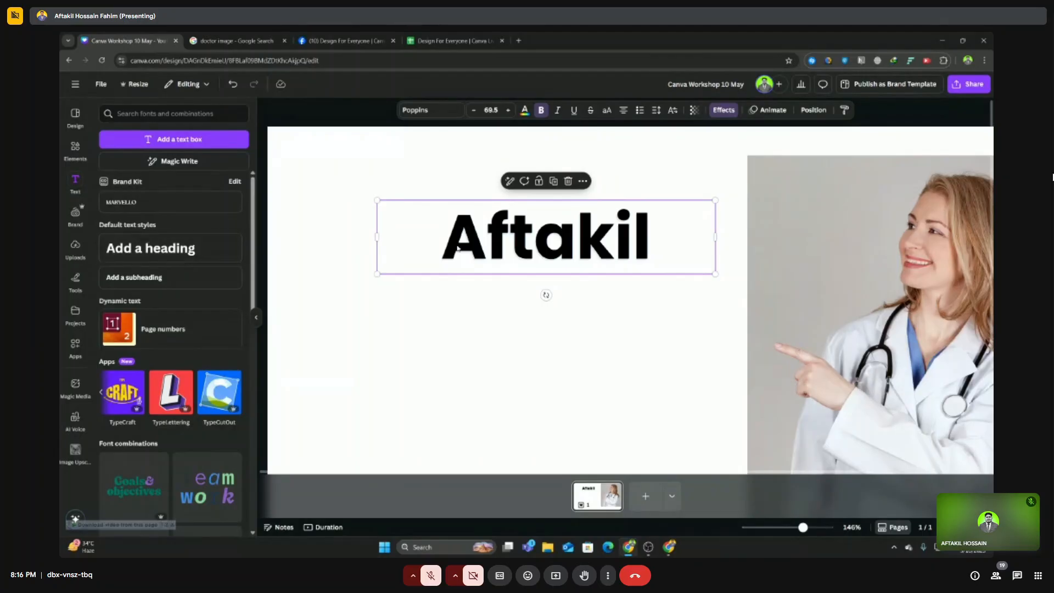
pyautogui.moveTo(458, 248); pyautogui.dragTo(449, 246)
pyautogui.moveTo(555, 233); pyautogui.dragTo(536, 248)
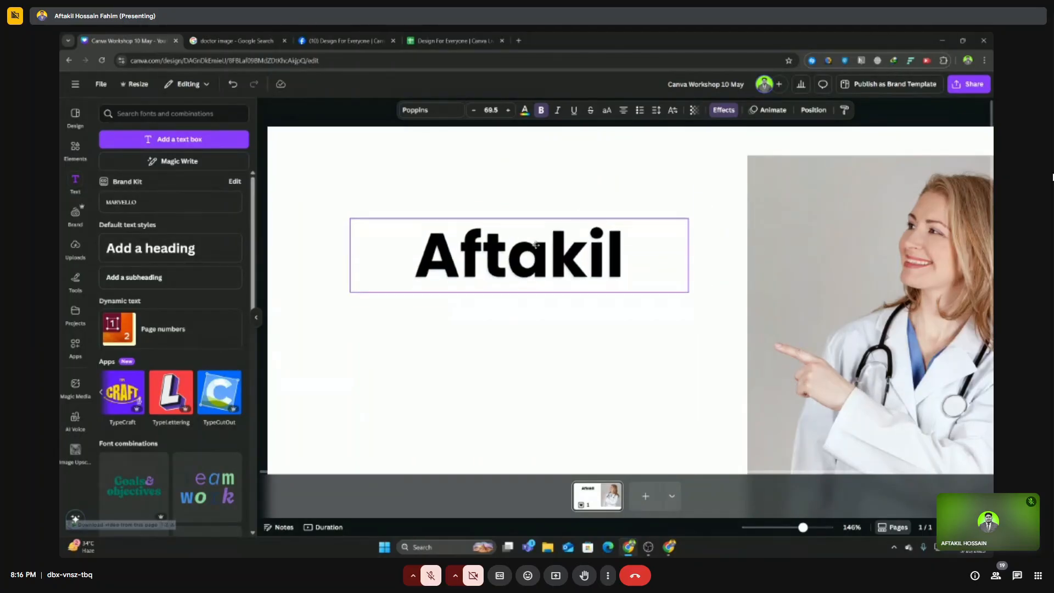
# Open the uploaded images, switch to the Google doctor image results and copy the first Freepik photo of a woman doctor.
pyautogui.click(77, 253)
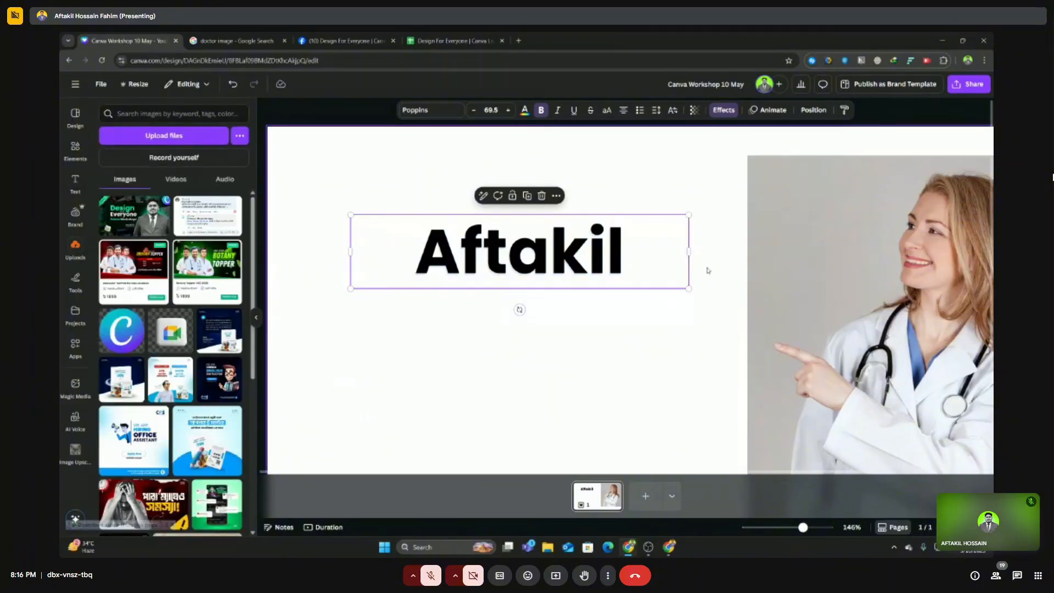
pyautogui.scroll(-3, 694, 271)
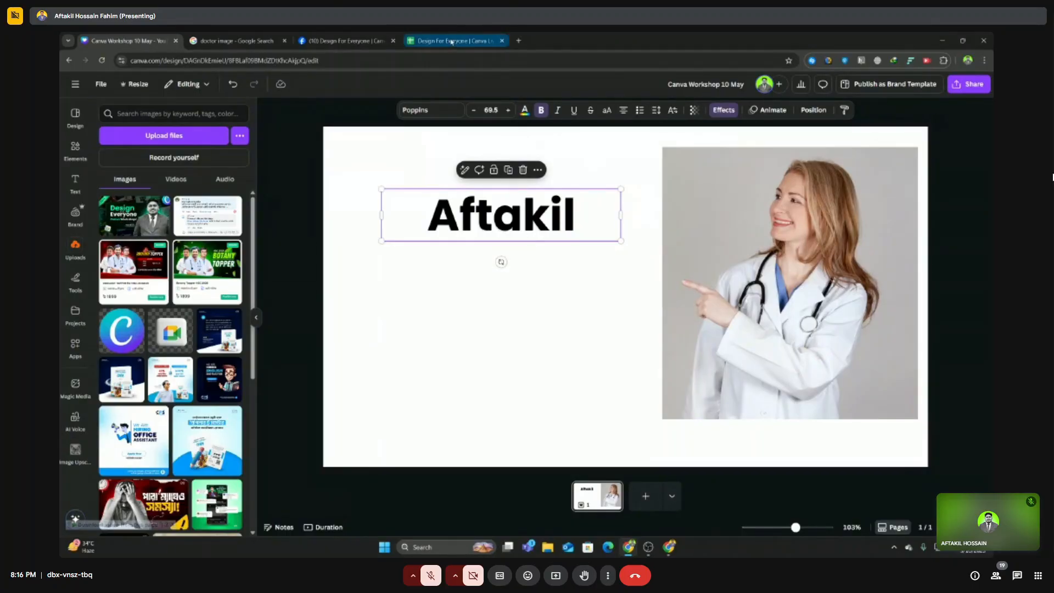
pyautogui.click(239, 40)
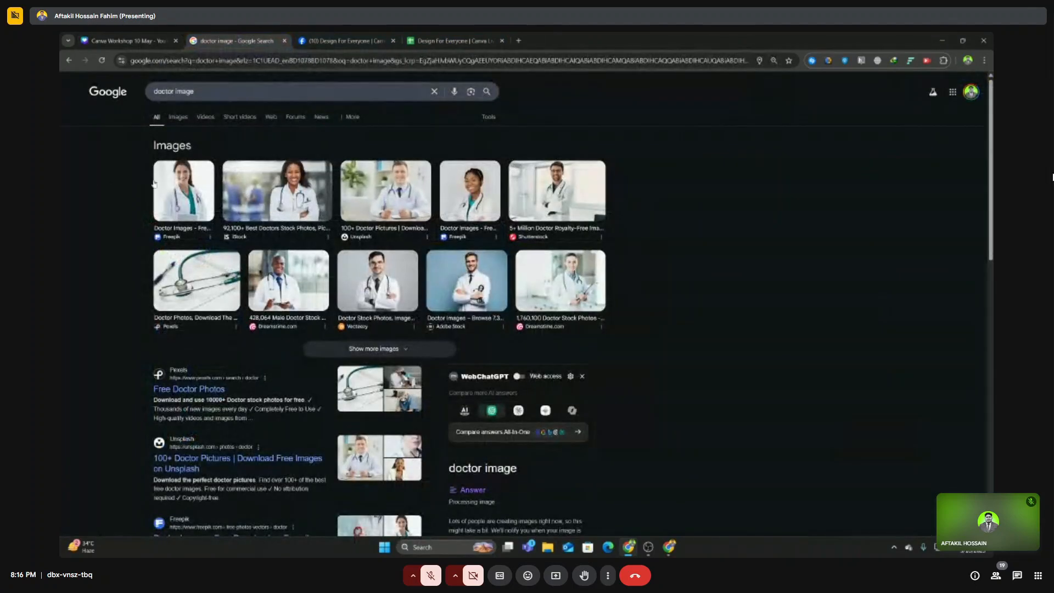
pyautogui.click(185, 186)
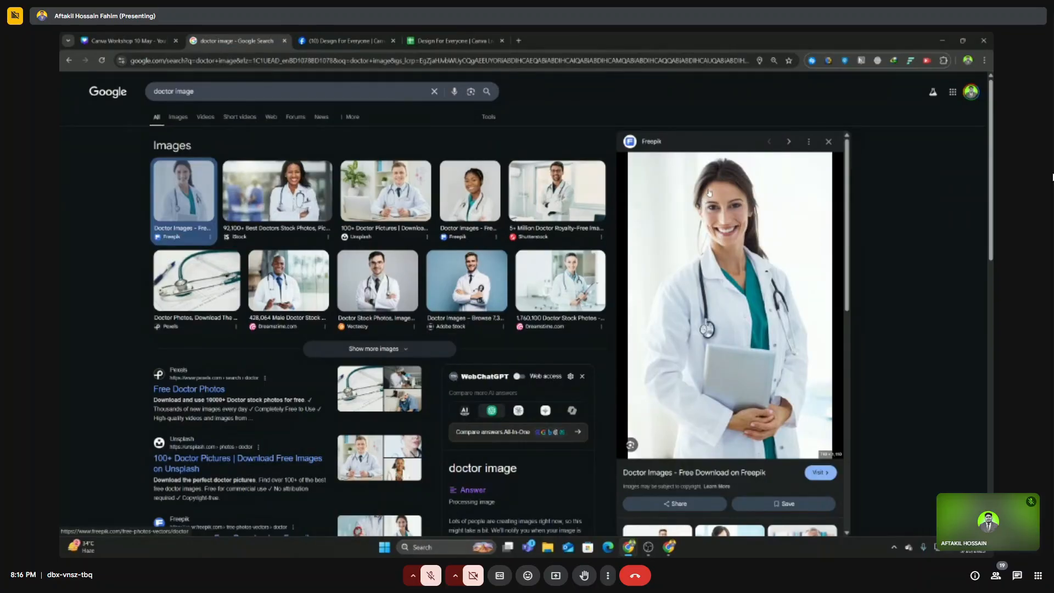
pyautogui.rightClick(710, 190)
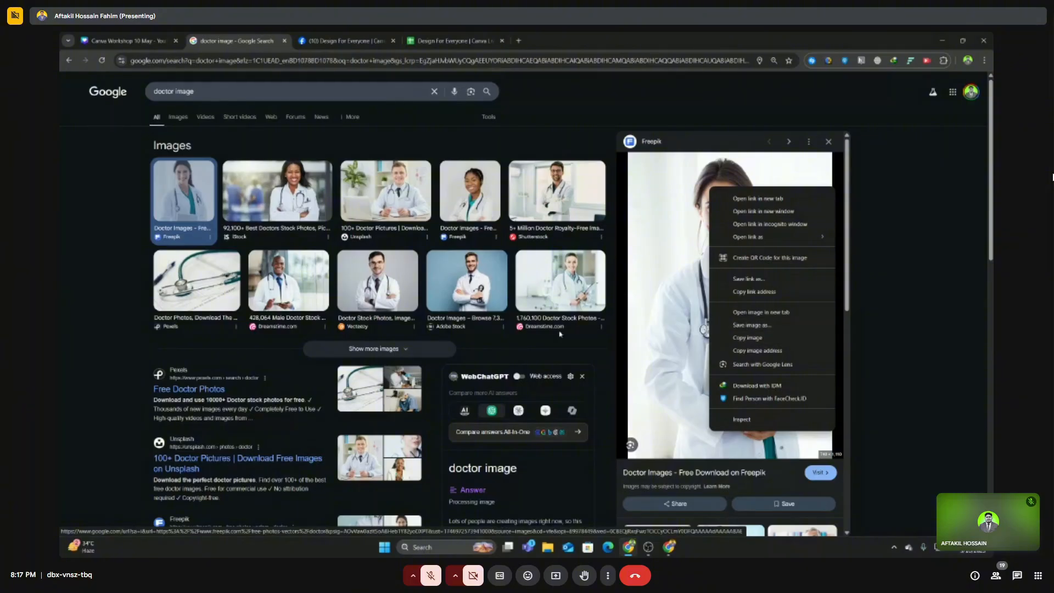
pyautogui.click(748, 337)
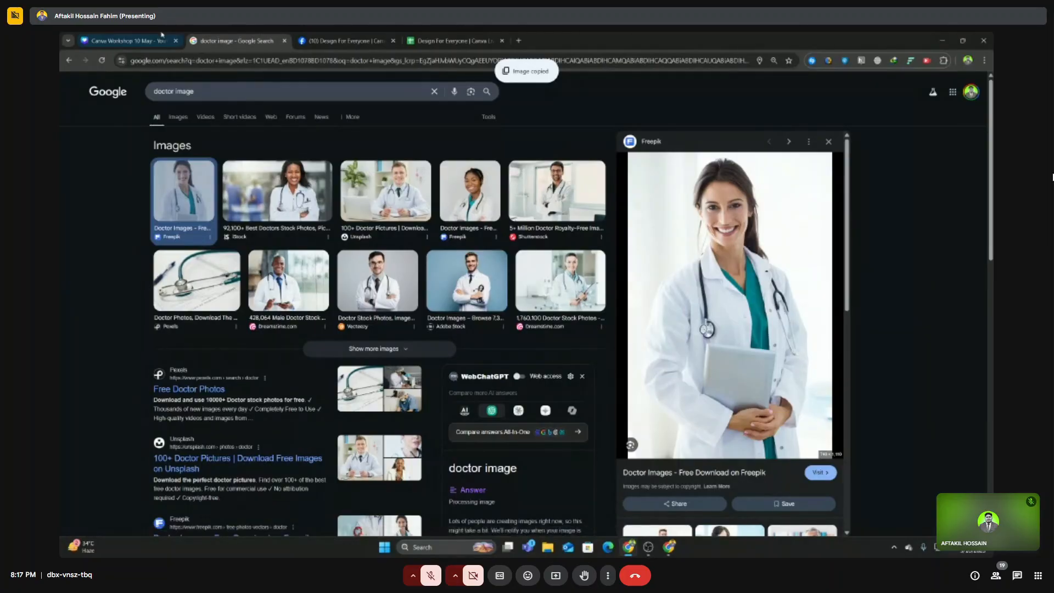
# Try pasting the copied doctor photo onto the Canva page, shifting it below the name text, and delete it.
pyautogui.click(126, 41)
pyautogui.click(448, 277)
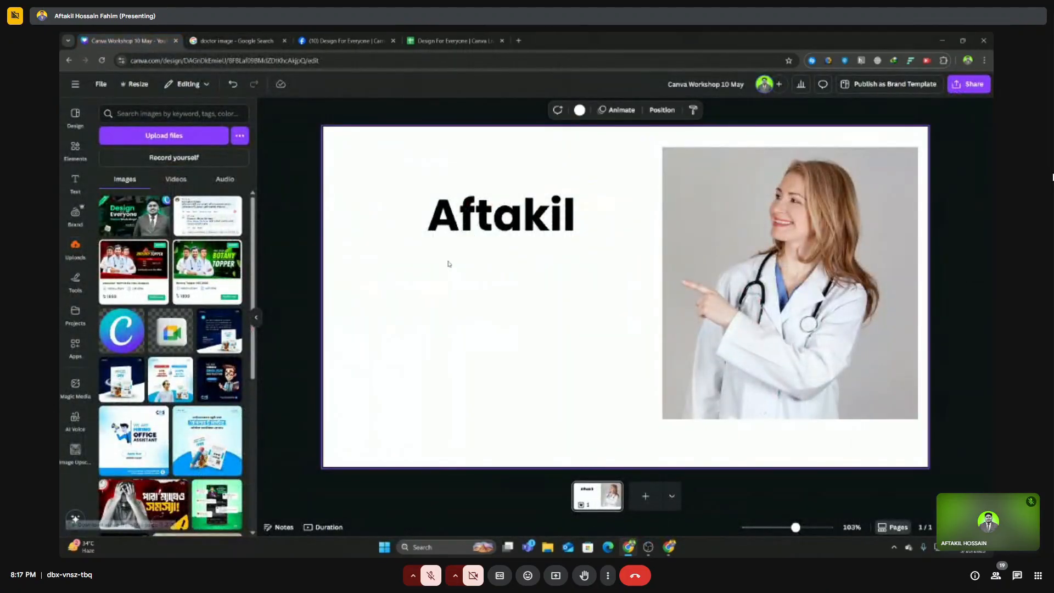
pyautogui.hotkey('ctrl', 'v')
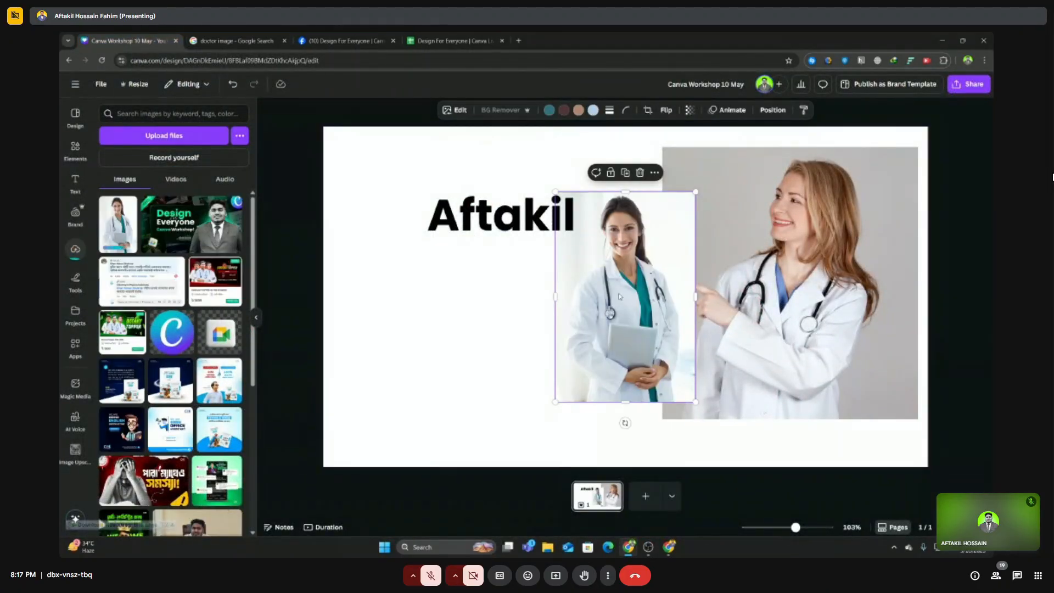
pyautogui.moveTo(621, 297); pyautogui.dragTo(439, 346)
pyautogui.press('Delete')
# Paste the copied doctor photo once more, try enlarging and repositioning it beside the existing photo, and remove it.
pyautogui.rightClick(434, 315)
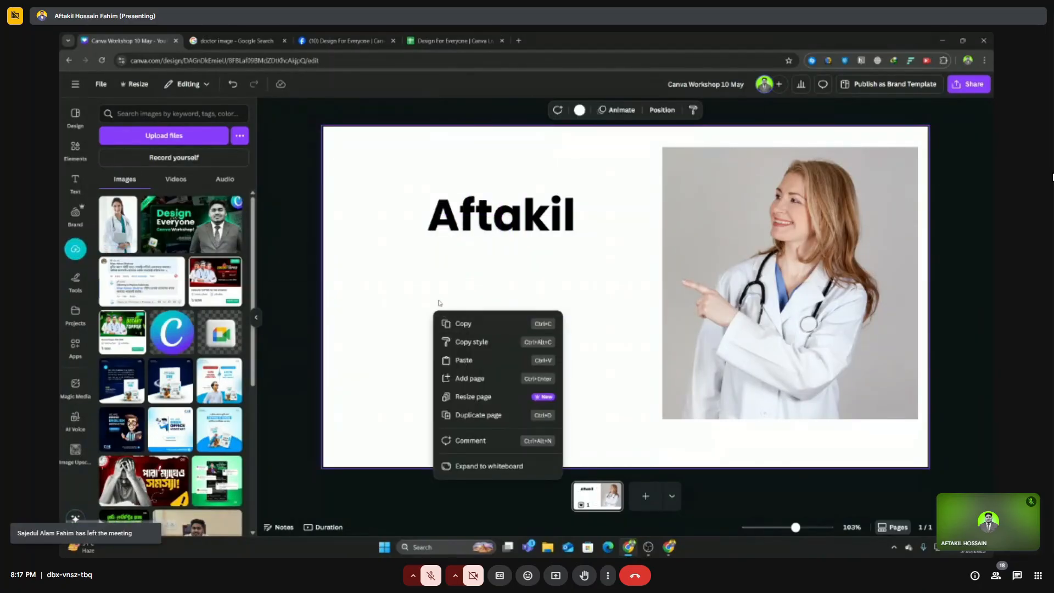
pyautogui.click(464, 361)
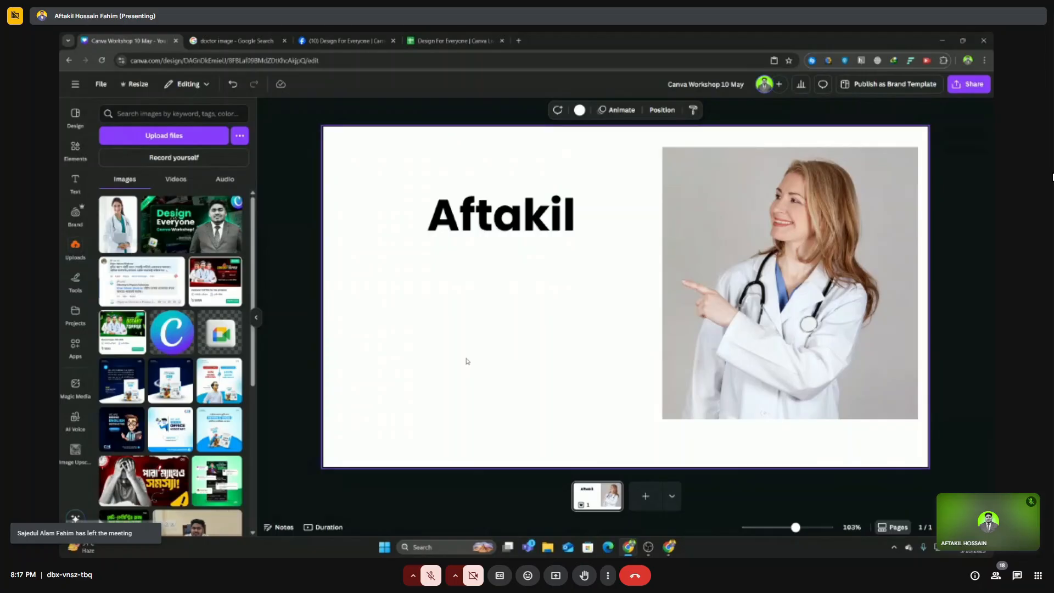
pyautogui.moveTo(576, 343); pyautogui.dragTo(398, 316)
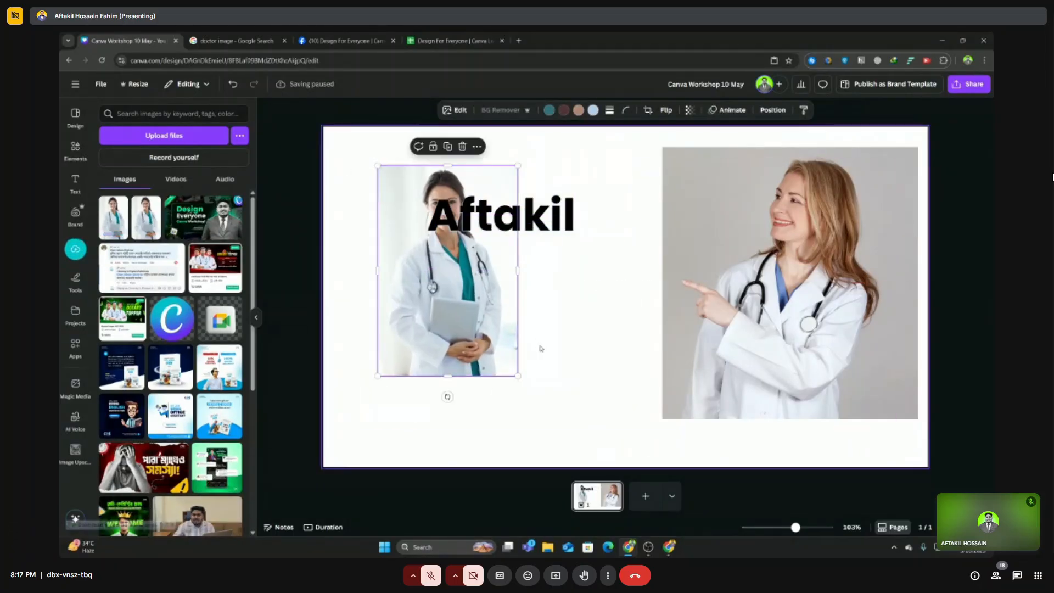
pyautogui.moveTo(519, 378); pyautogui.dragTo(576, 463)
pyautogui.moveTo(501, 349); pyautogui.dragTo(511, 281)
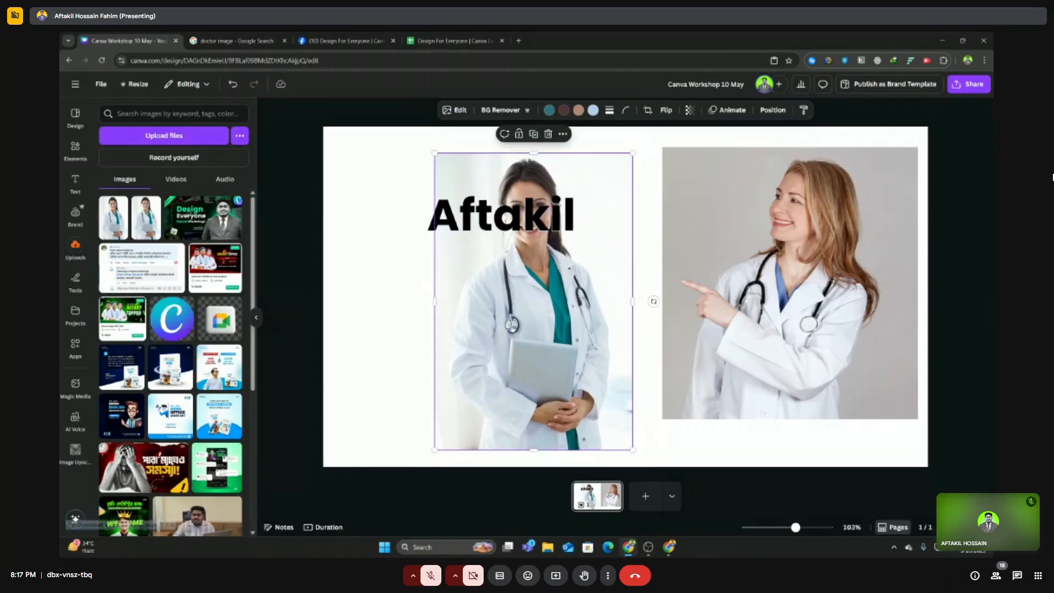
pyautogui.moveTo(552, 325); pyautogui.dragTo(557, 292)
pyautogui.press('Delete')
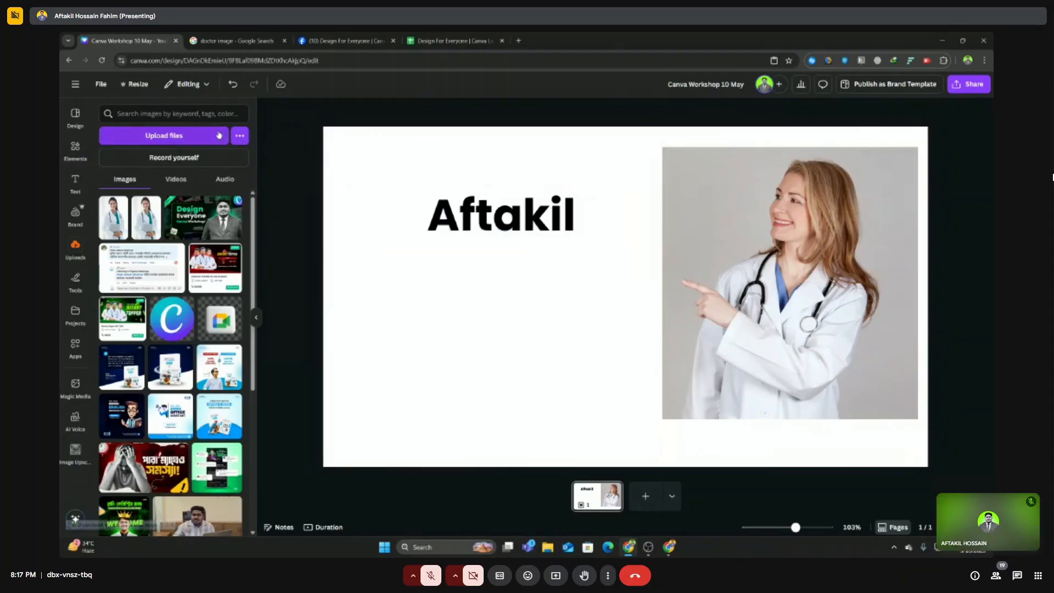
# Upload the dark blue book poster image from the Downloads folder and place it beside the doctor photo.
pyautogui.click(168, 137)
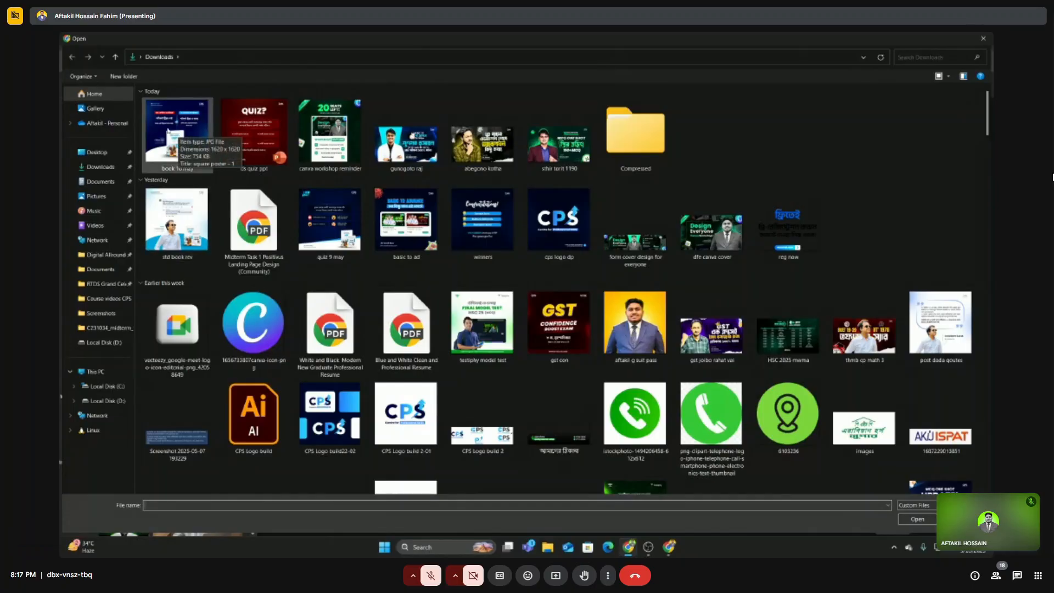
pyautogui.click(168, 129)
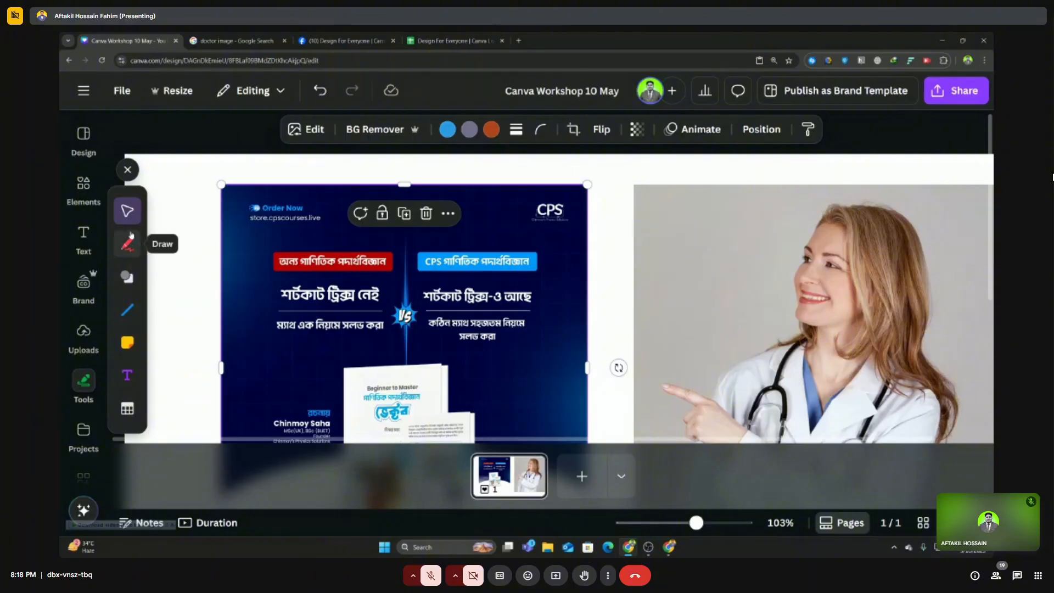
# Fit the whole page in view, reset the browser zoom to 100% and browse the shapes available in the drawing tools.
pyautogui.scroll(-5, 403, 306)
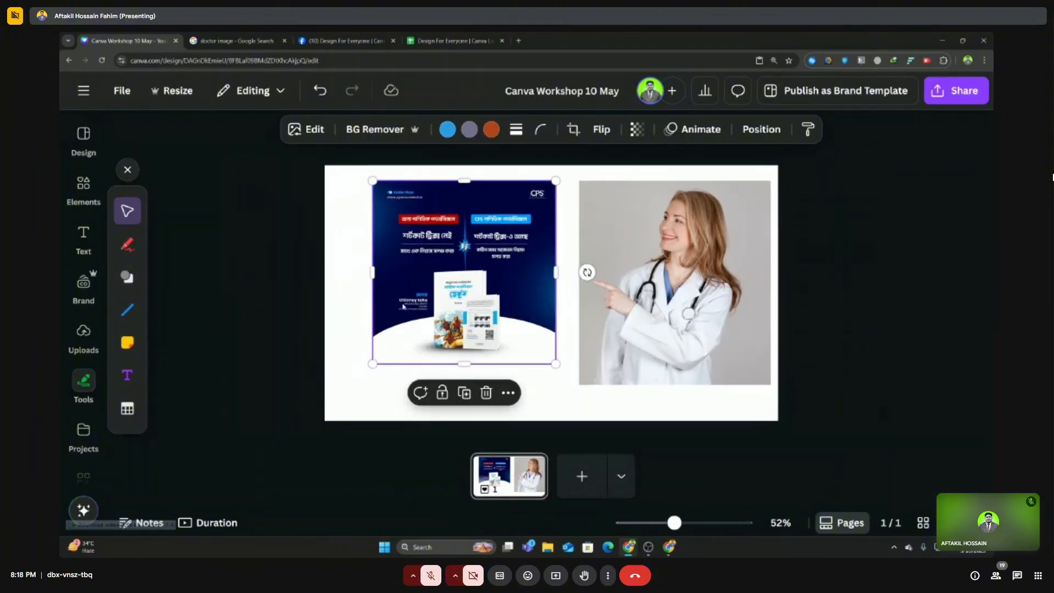
pyautogui.scroll(-2, 611, 306)
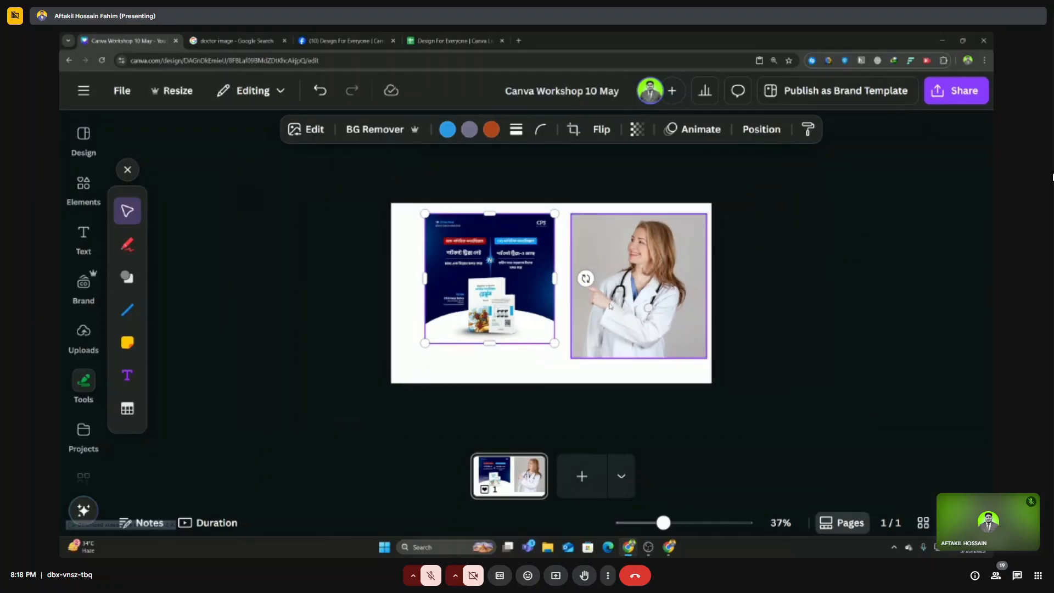
pyautogui.scroll(-2, 82, 241)
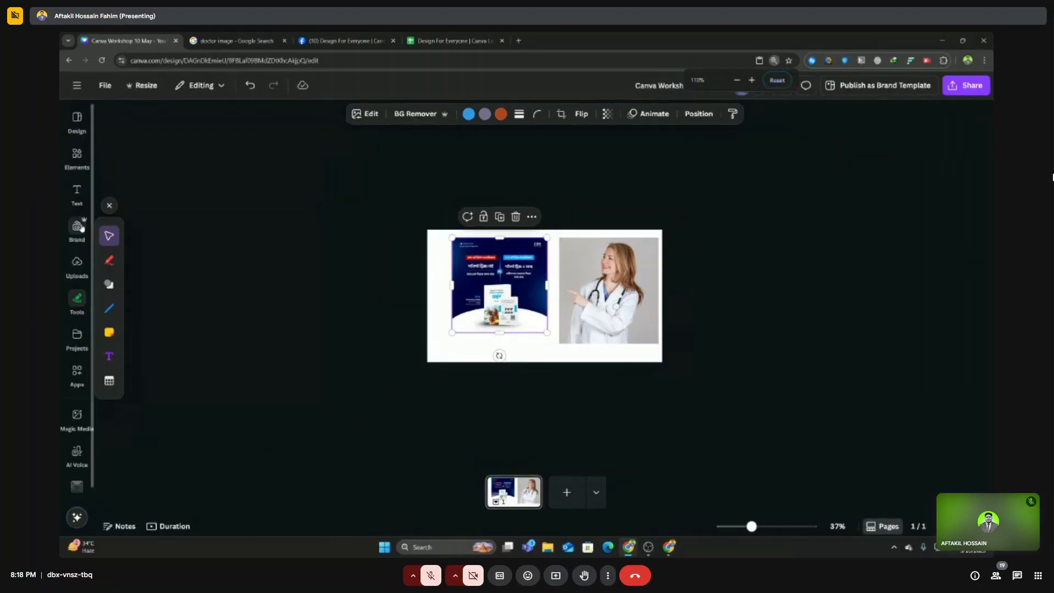
pyautogui.scroll(-1, 82, 230)
pyautogui.scroll(4, 565, 297)
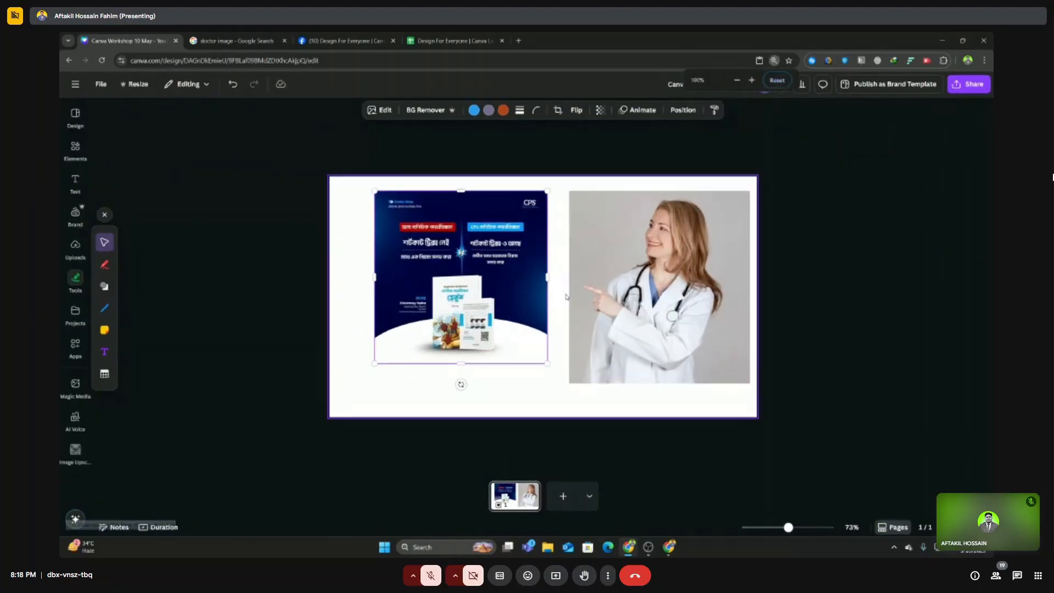
pyautogui.scroll(2, 566, 297)
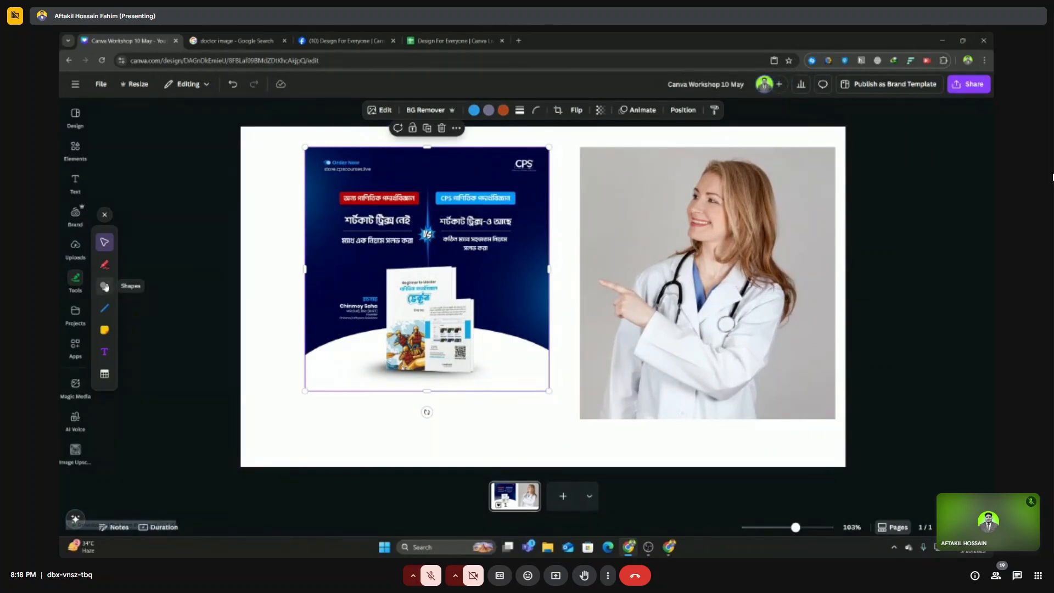
pyautogui.click(105, 286)
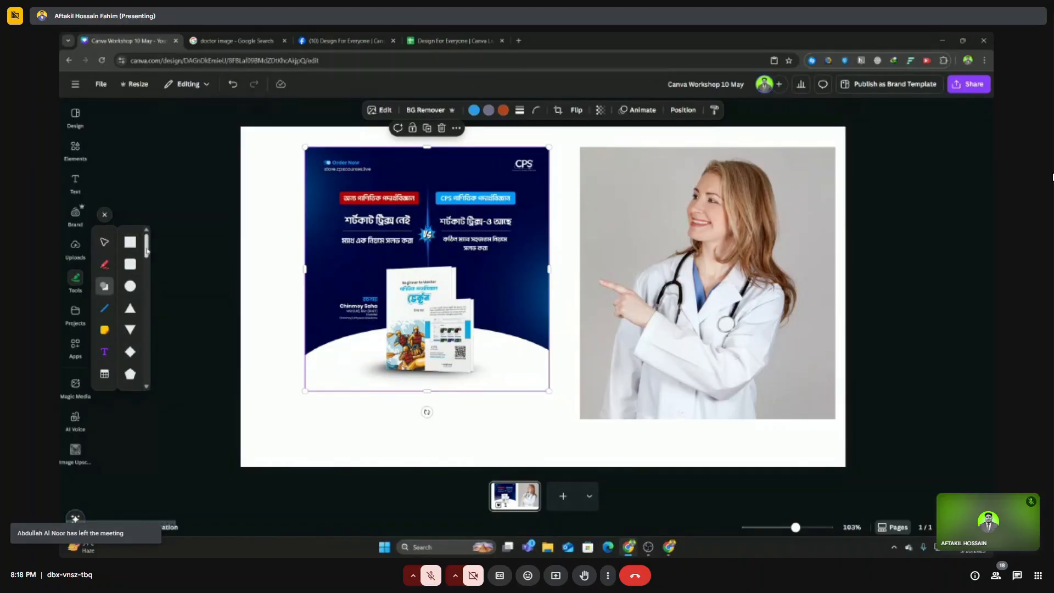
pyautogui.moveTo(147, 251); pyautogui.dragTo(142, 361)
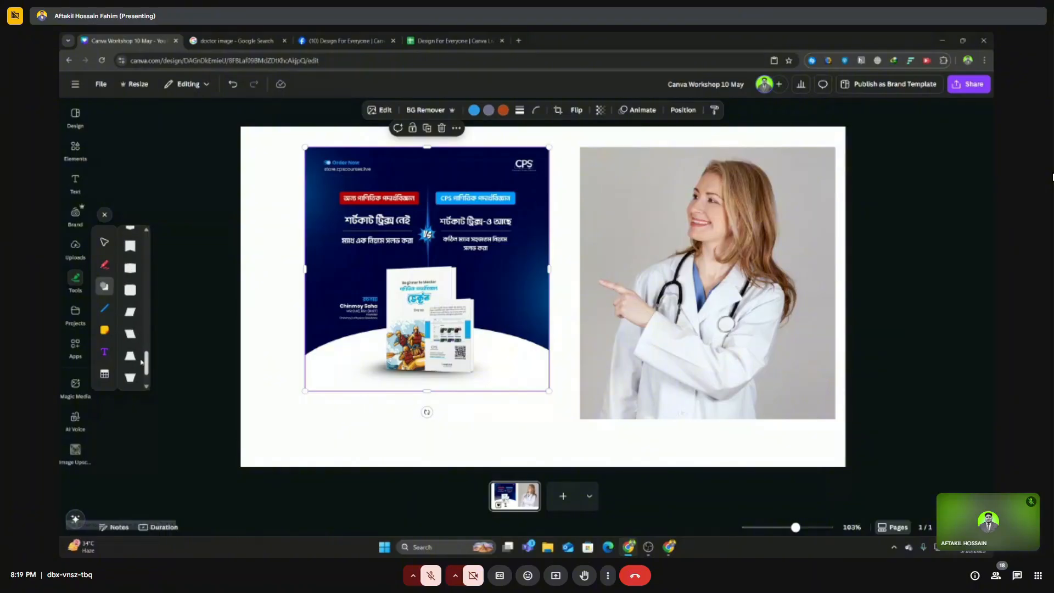